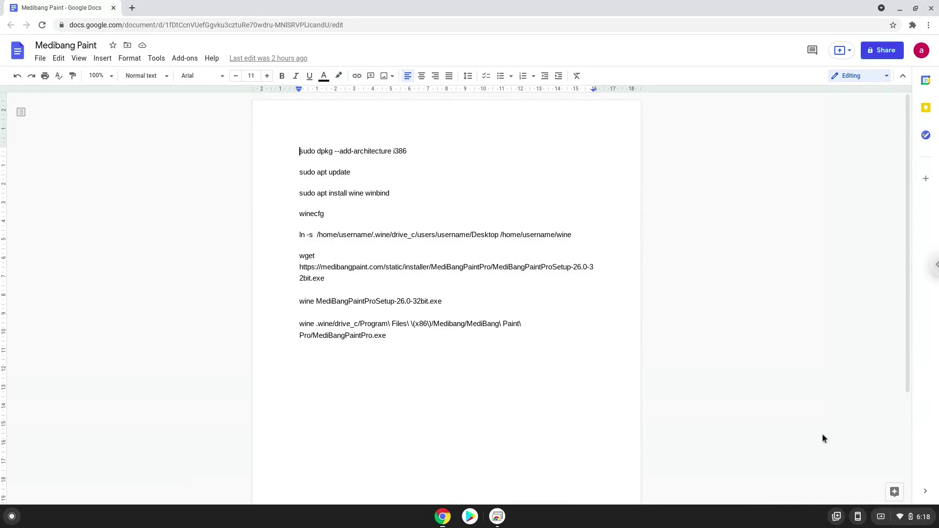
# Turn on and install the Linux development environment (Beta) in Chrome OS settings, closing the Terminal and Settings windows when done
pyautogui.click(899, 518)
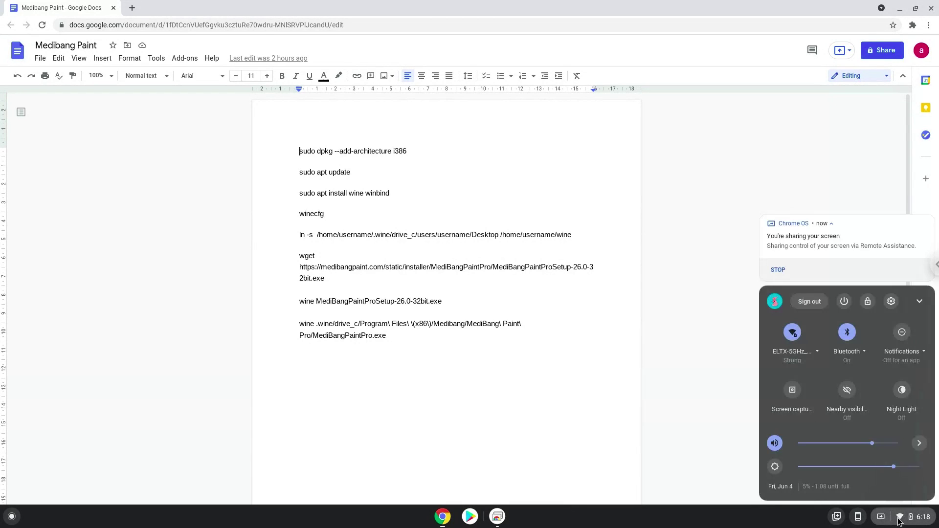
pyautogui.click(890, 301)
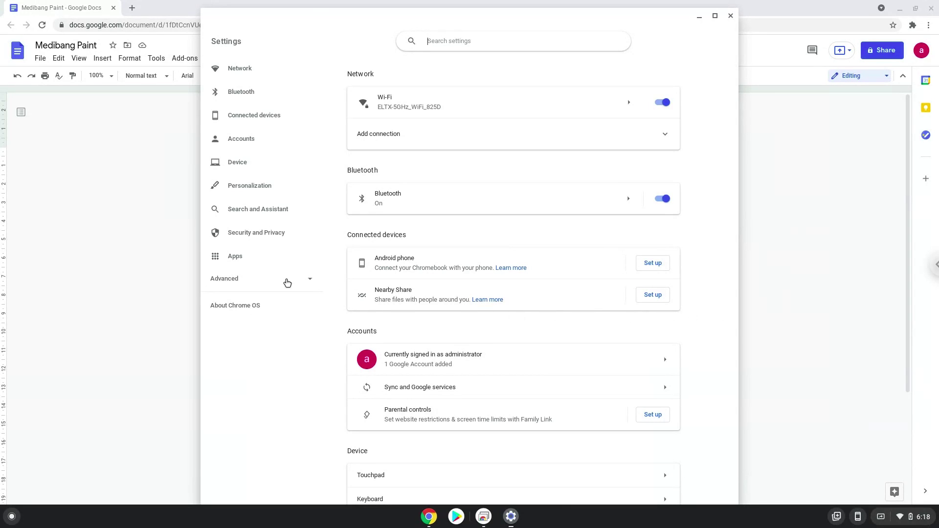
pyautogui.click(287, 283)
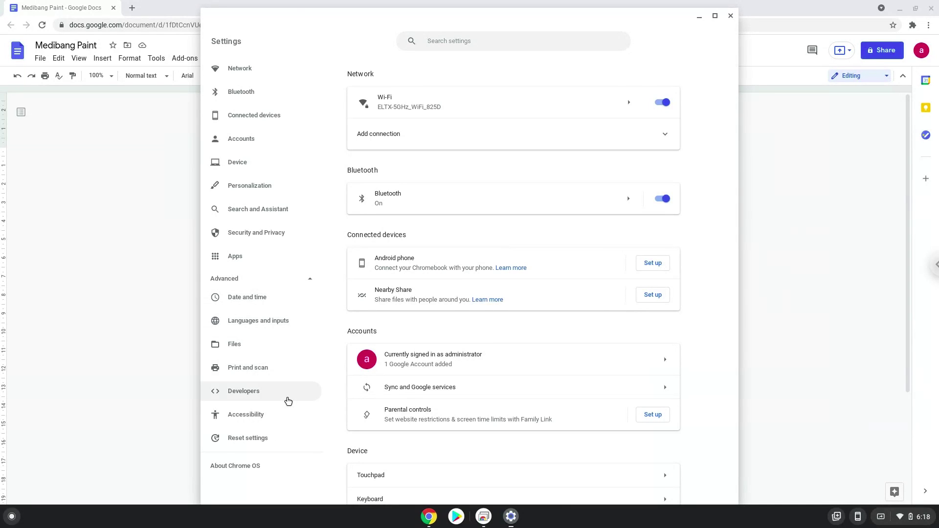
pyautogui.click(288, 399)
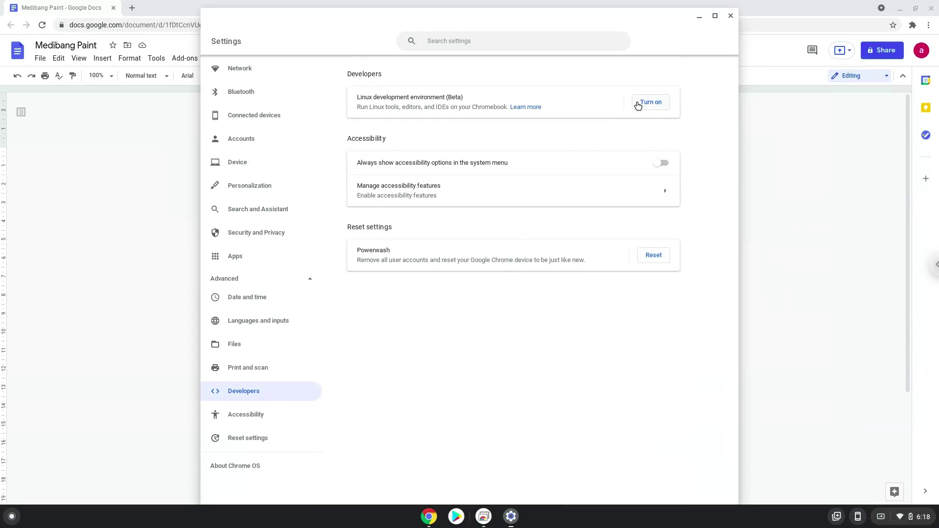
pyautogui.click(638, 104)
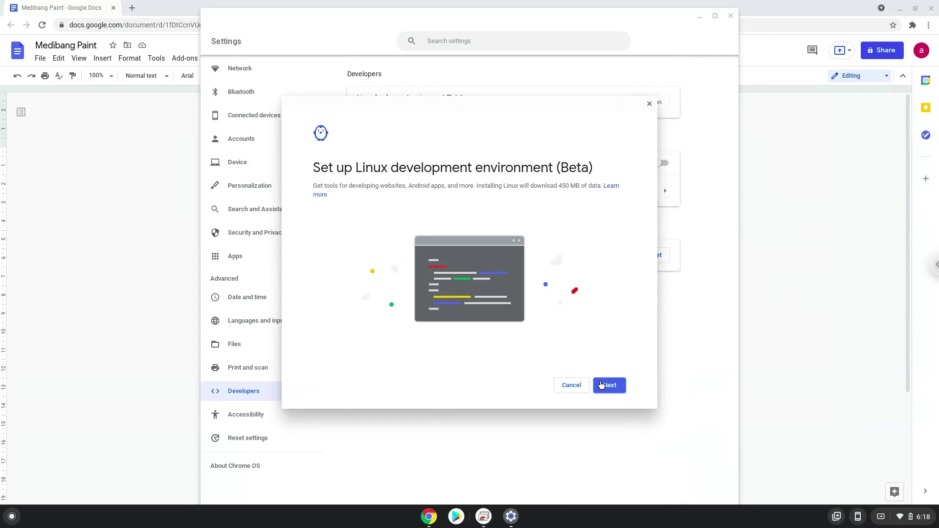
pyautogui.click(601, 385)
pyautogui.click(601, 385)
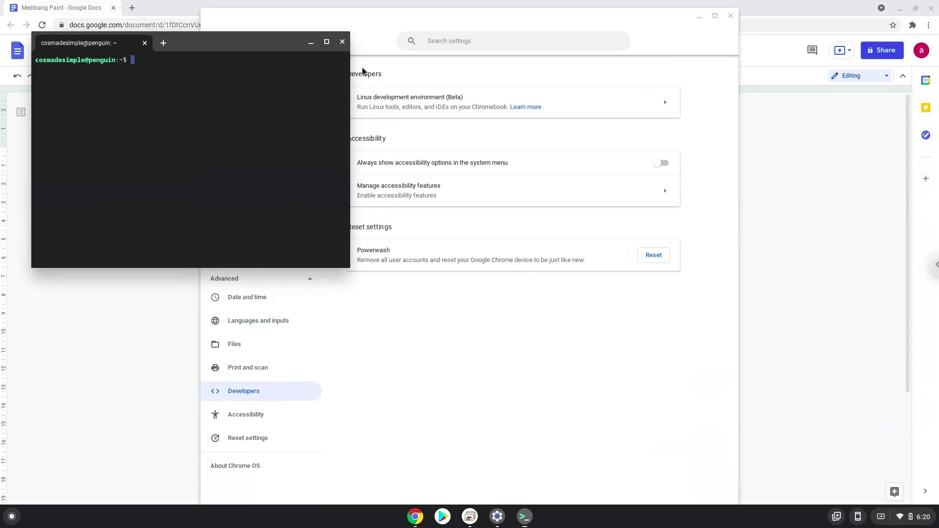
pyautogui.click(342, 42)
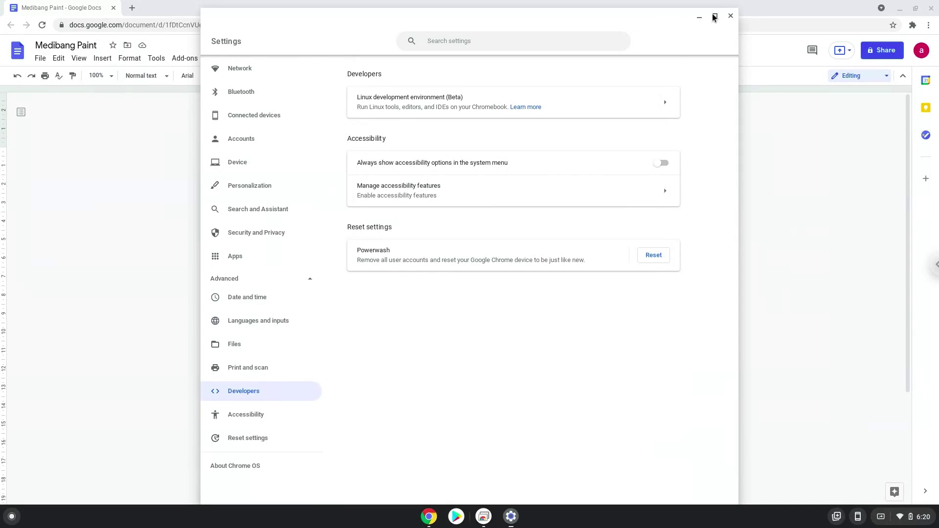
pyautogui.click(731, 16)
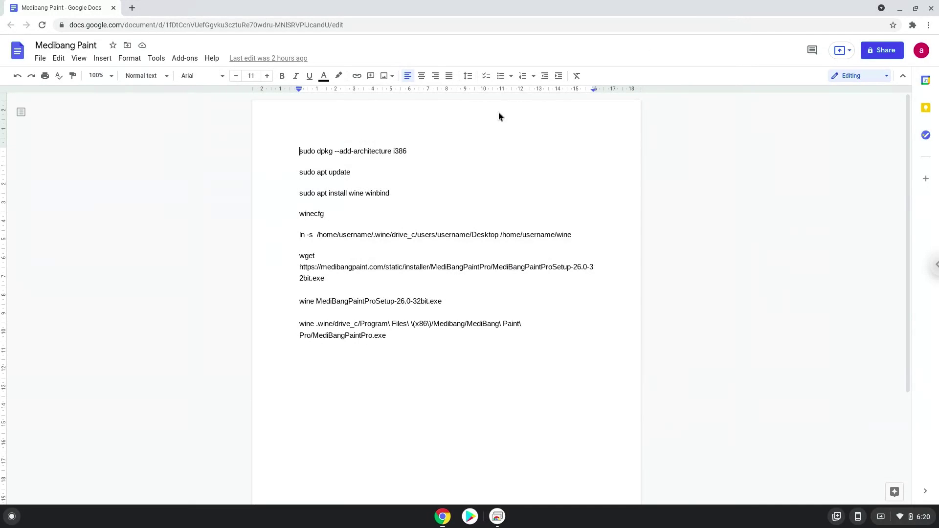
# Copy sudo dpkg --add-architecture i386 from the document and run it in a maximized Terminal window
pyautogui.tripleClick(370, 151)
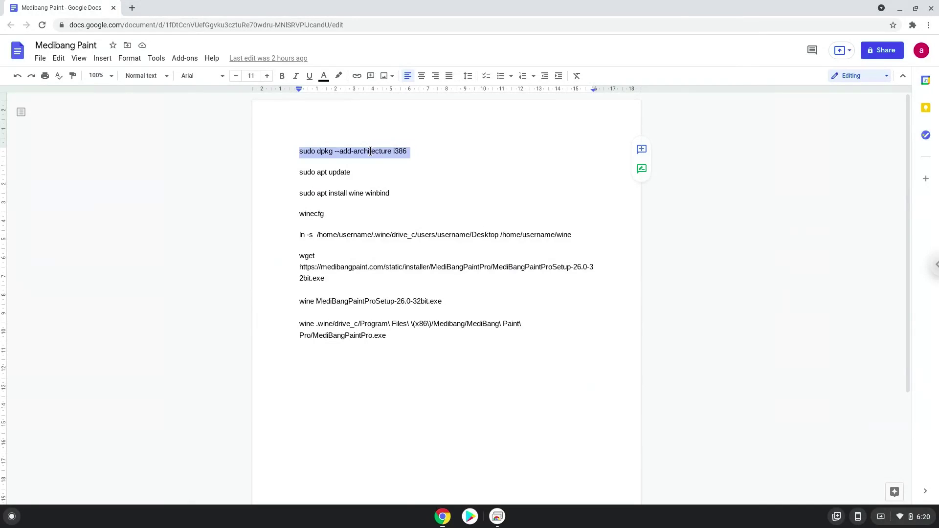
pyautogui.rightClick(370, 152)
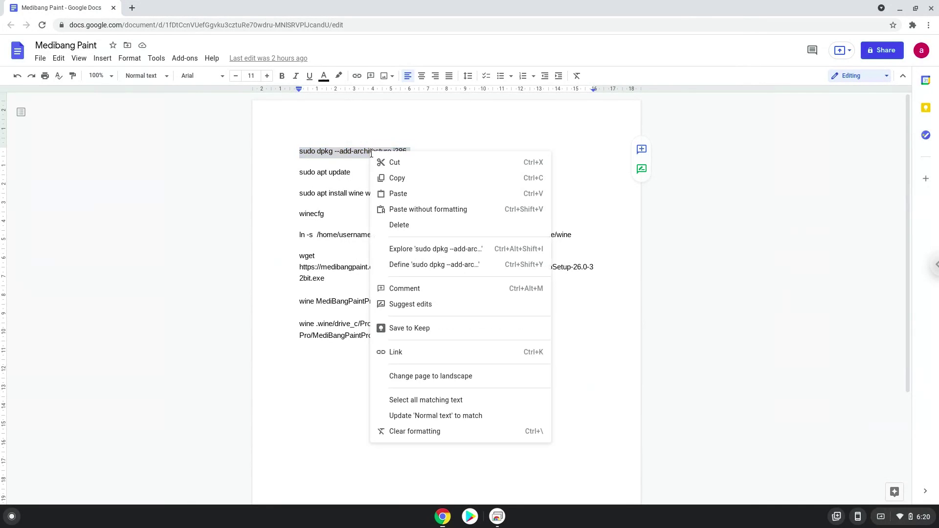
pyautogui.click(398, 177)
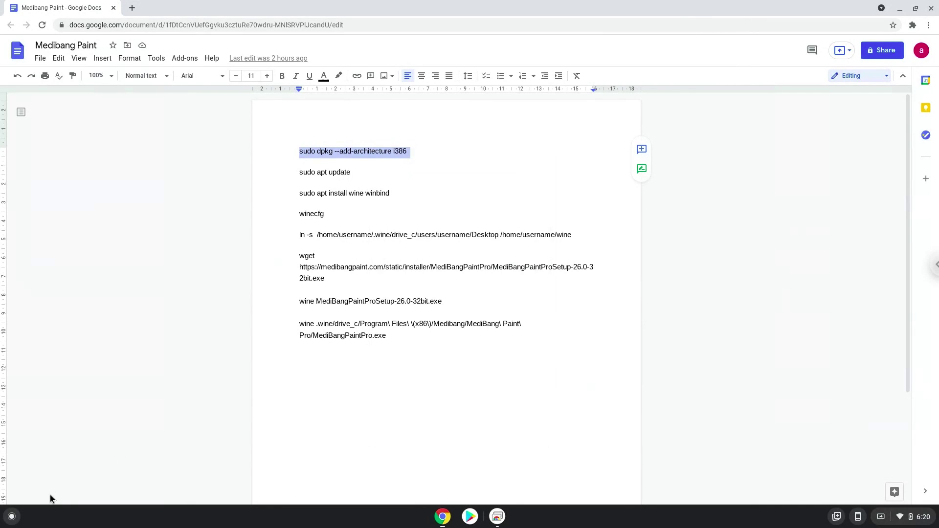
pyautogui.click(12, 516)
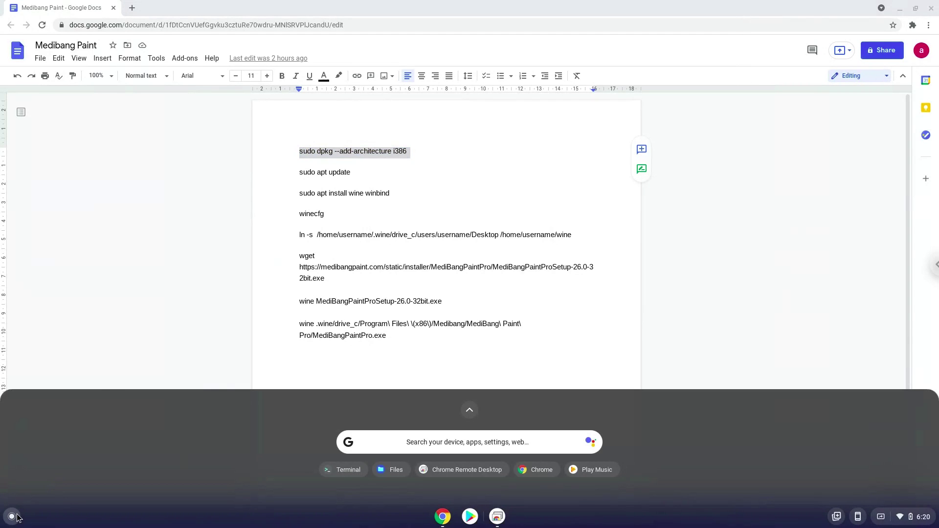
pyautogui.write('ter')
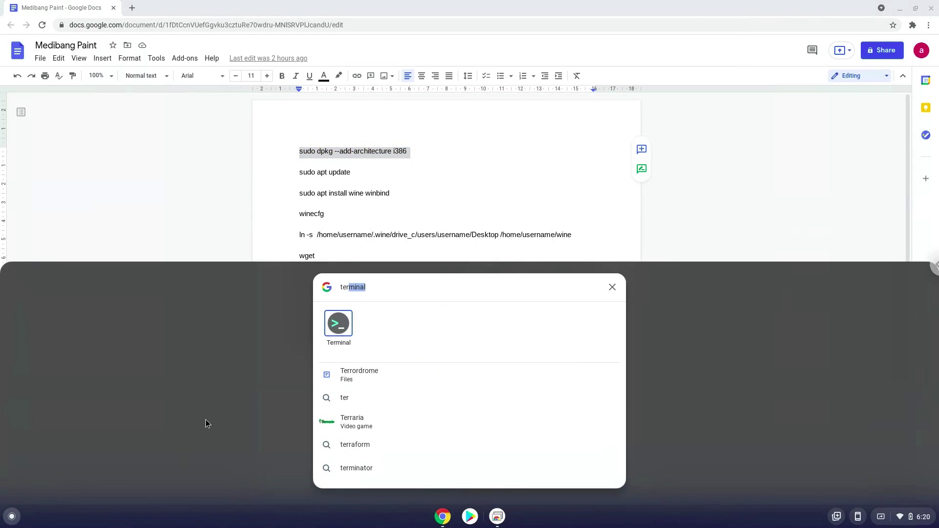
pyautogui.click(336, 330)
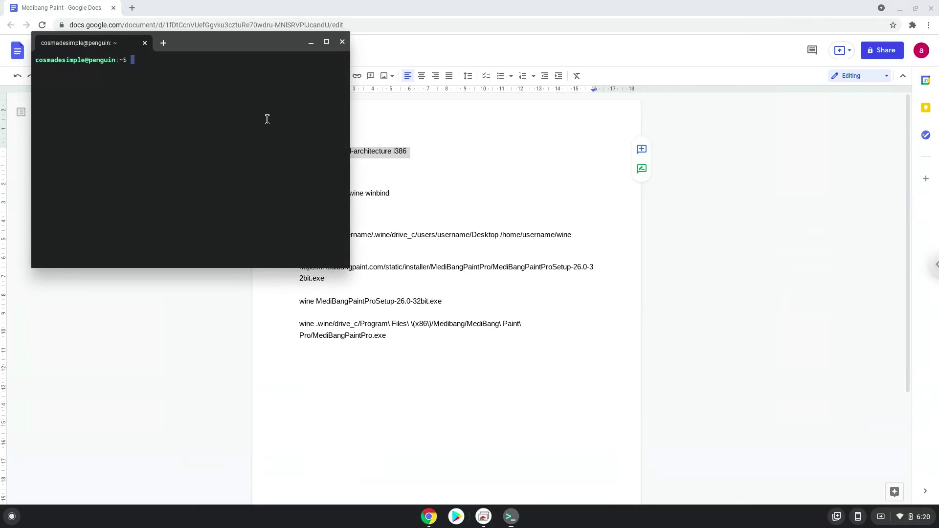
pyautogui.doubleClick(236, 43)
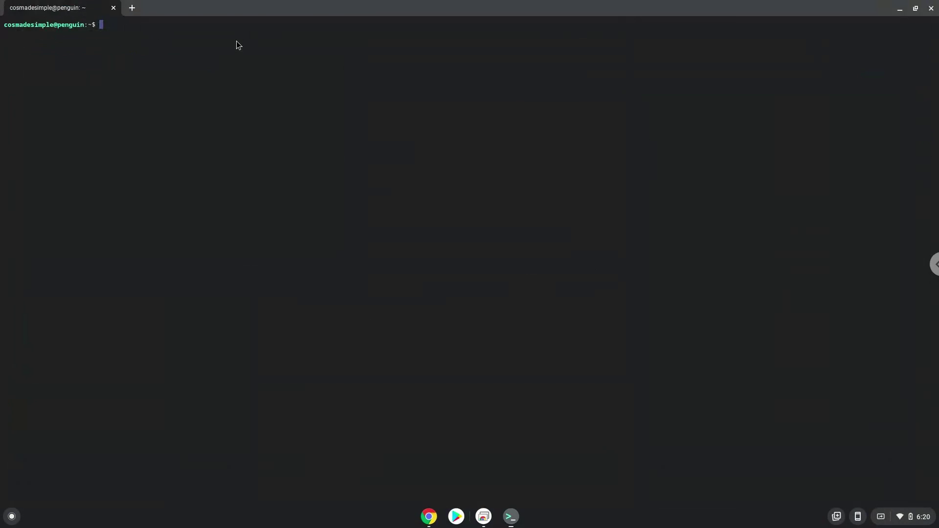
pyautogui.hotkey('ctrl', 'shift', 'v')
pyautogui.press('Return')
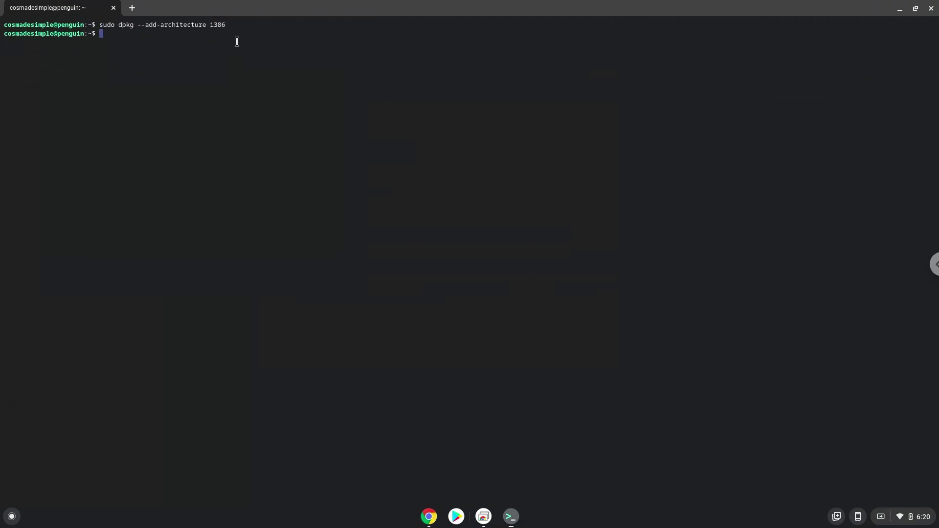
# Copy sudo apt update from the document and run it in the Terminal
pyautogui.click(430, 517)
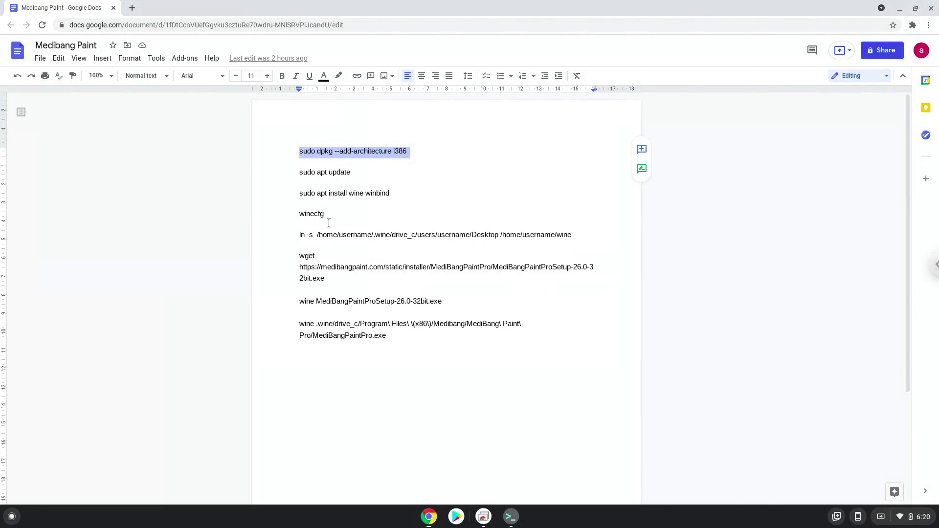
pyautogui.tripleClick(307, 172)
pyautogui.rightClick(306, 172)
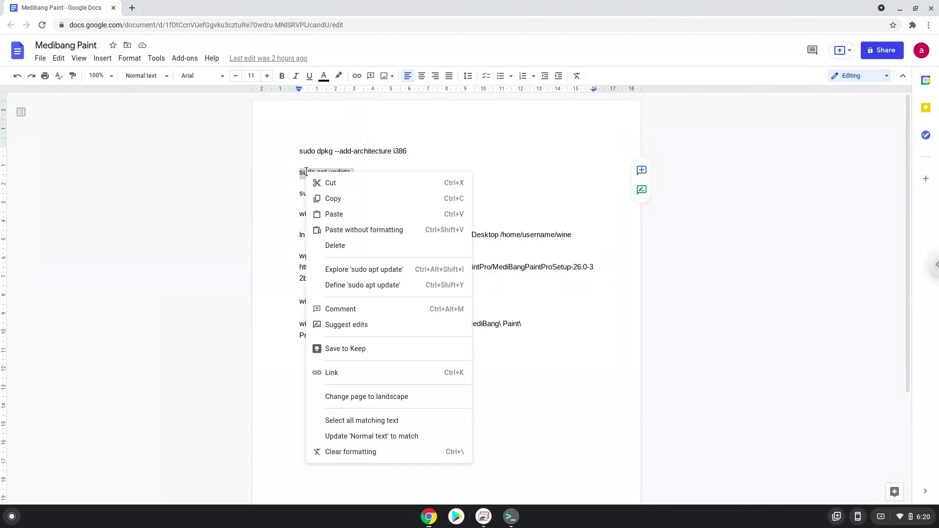
pyautogui.click(332, 199)
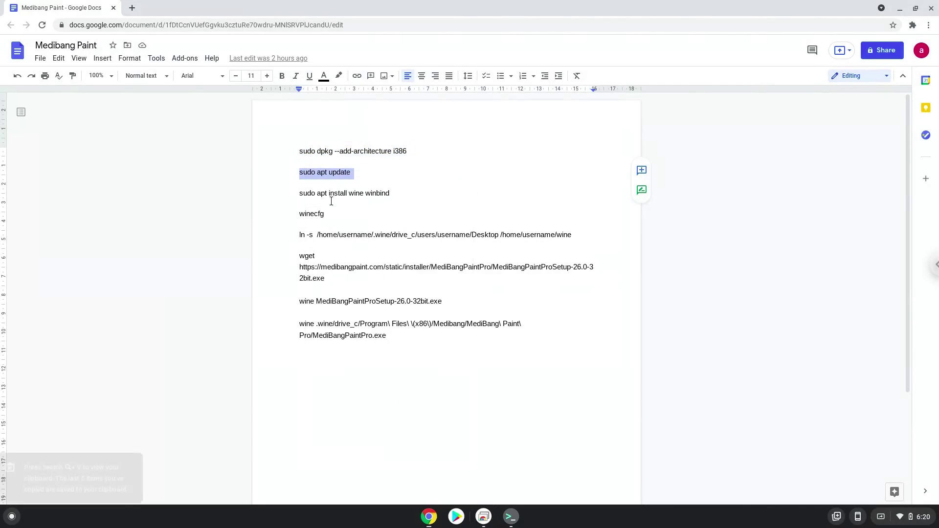
pyautogui.click(511, 518)
pyautogui.hotkey('ctrl', 'shift', 'v')
pyautogui.press('Return')
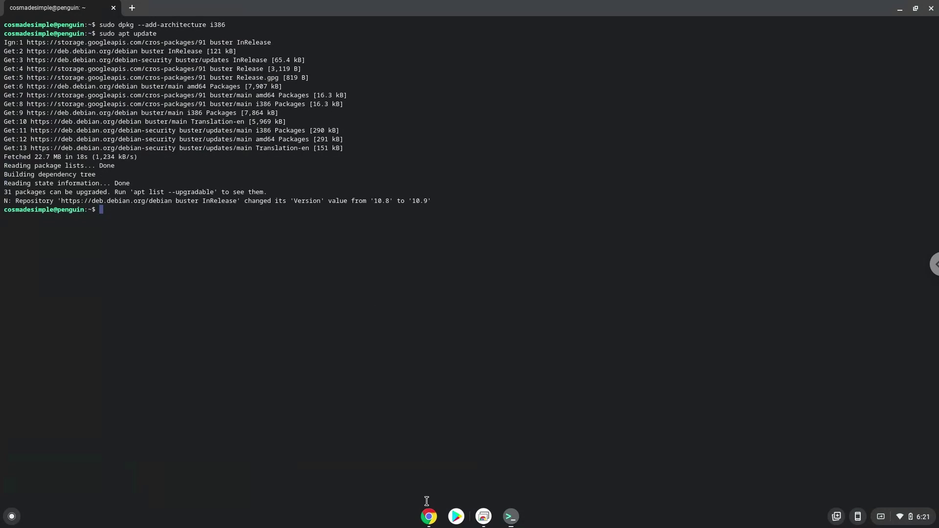
# Run the document's sudo apt install wine winbind command in the Terminal, accepting the installation and answering No to modifying smb.conf for WINS settings
pyautogui.click(429, 516)
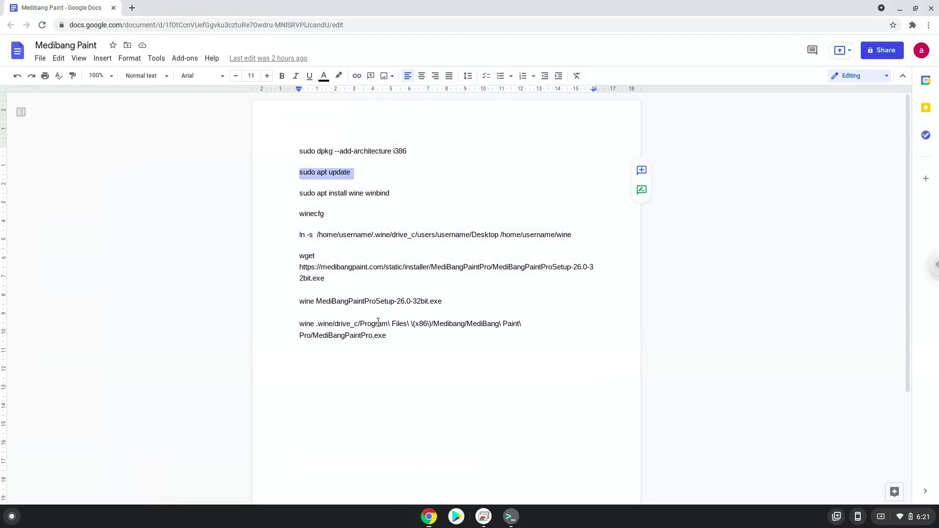
pyautogui.tripleClick(340, 193)
pyautogui.rightClick(340, 193)
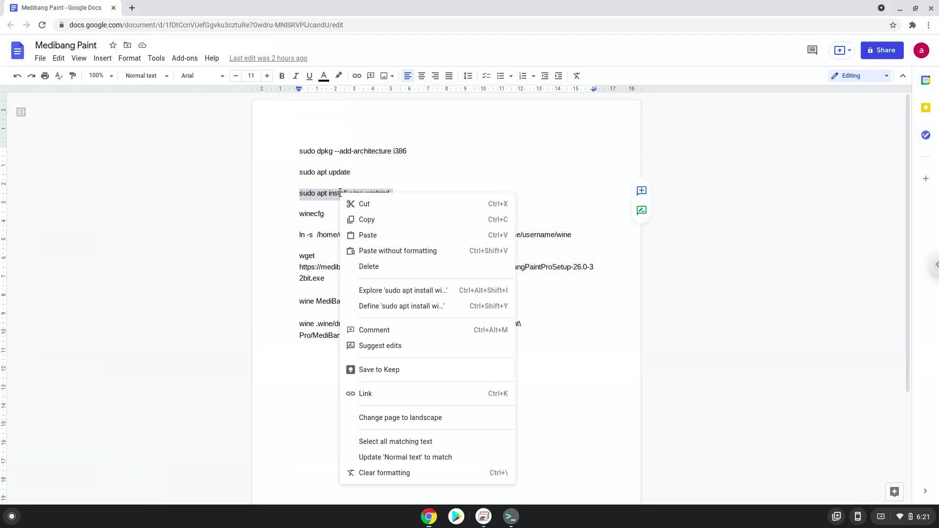
pyautogui.click(366, 221)
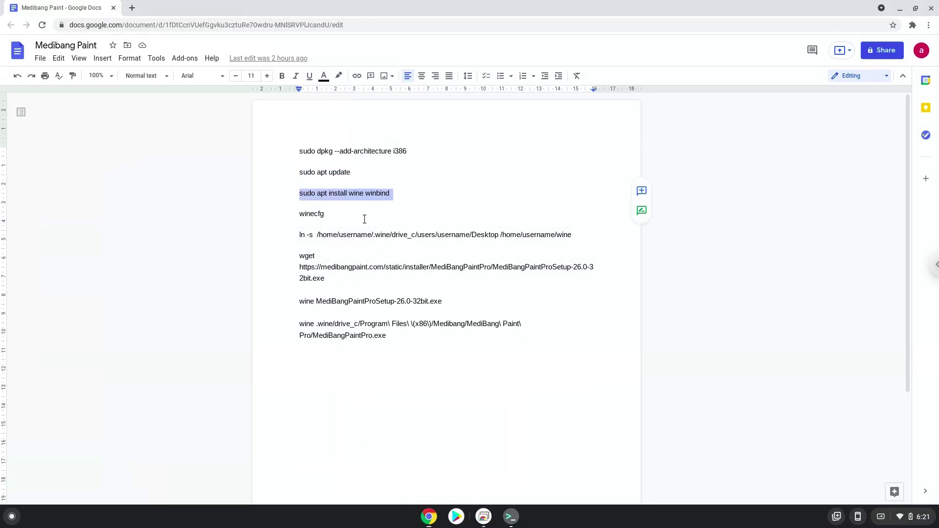
pyautogui.click(510, 516)
pyautogui.hotkey('ctrl', 'shift', 'v')
pyautogui.press('Return')
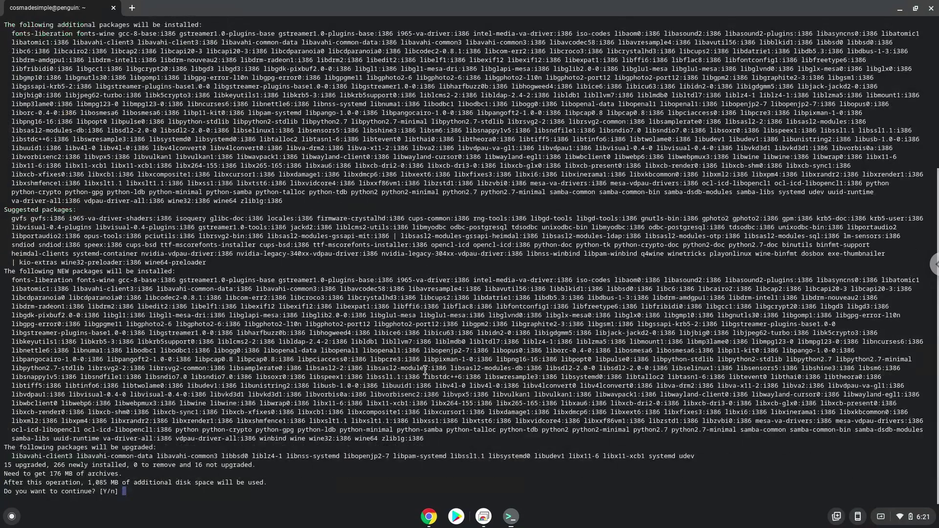
pyautogui.press('Return')
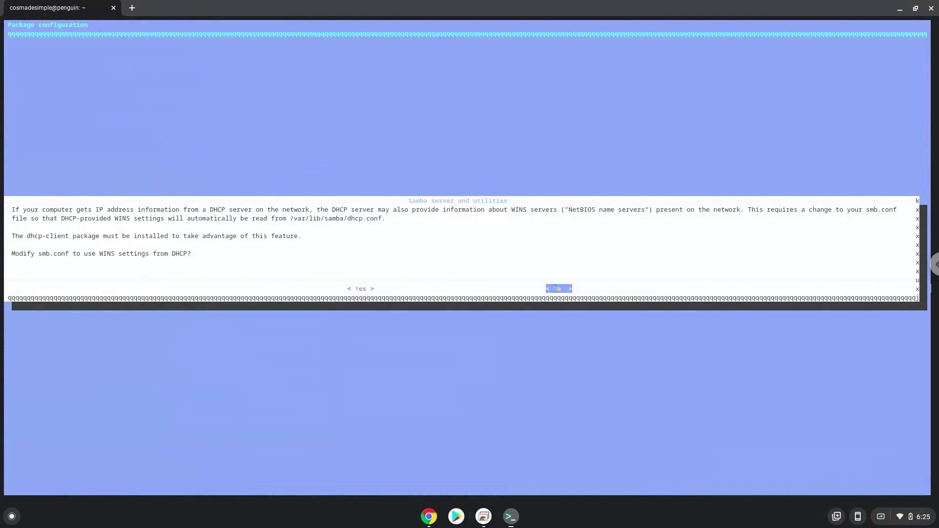
pyautogui.press('Return')
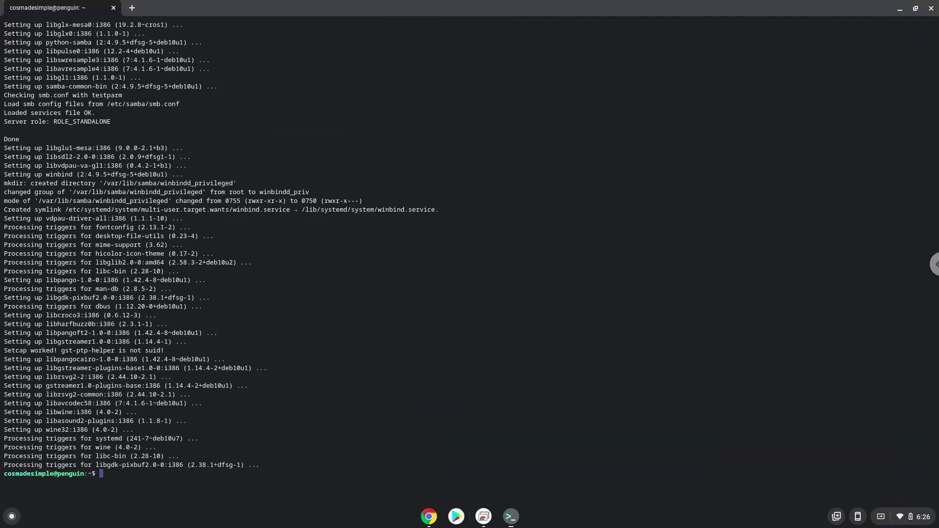
# Copy winecfg from the document and run it in the Terminal to create the Wine configuration
pyautogui.click(429, 517)
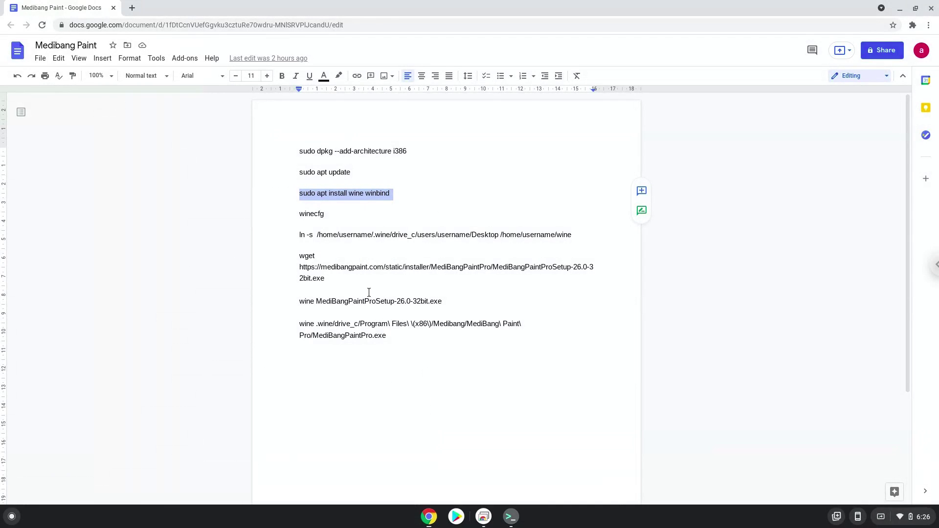
pyautogui.tripleClick(304, 215)
pyautogui.rightClick(303, 215)
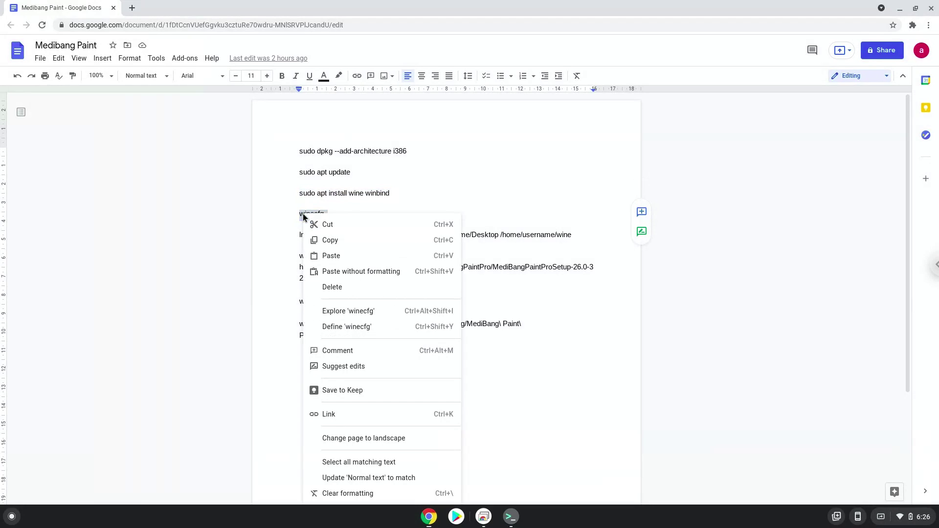
pyautogui.click(328, 242)
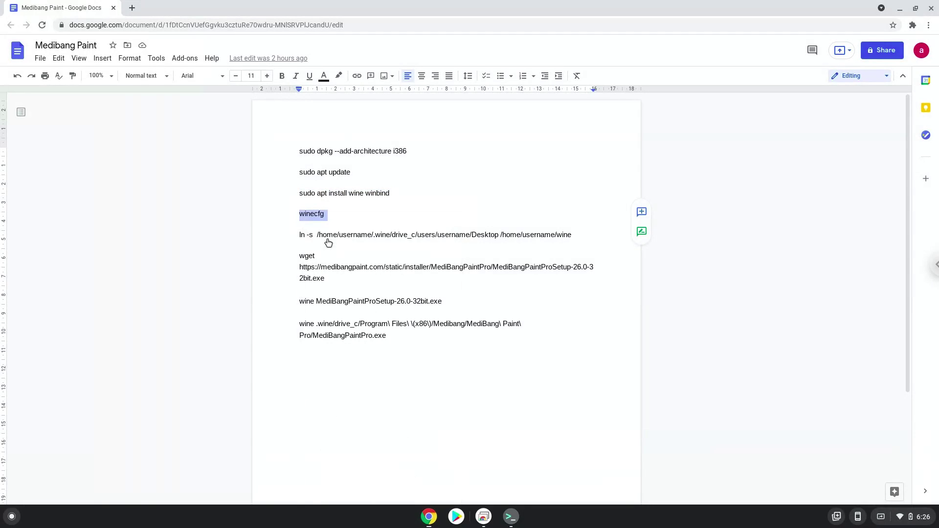
pyautogui.click(511, 516)
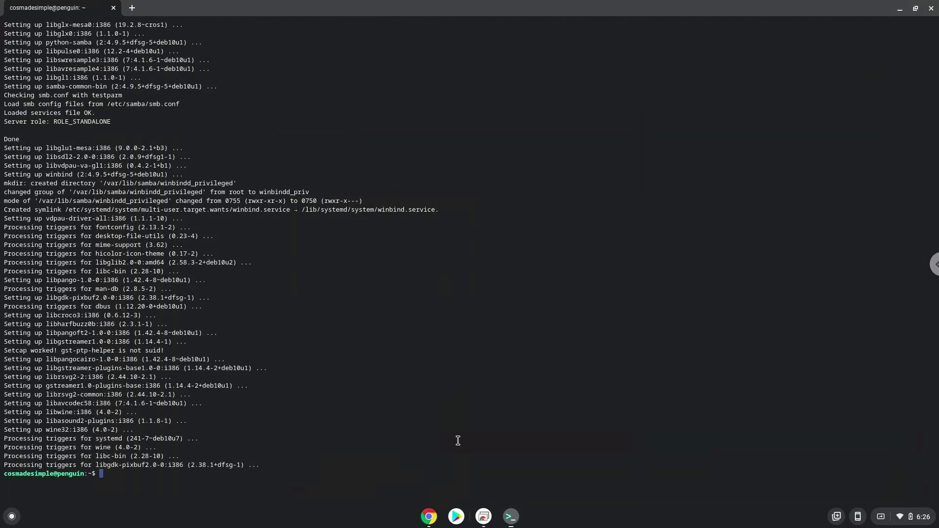
pyautogui.hotkey('ctrl', 'shift', 'v')
pyautogui.press('Return')
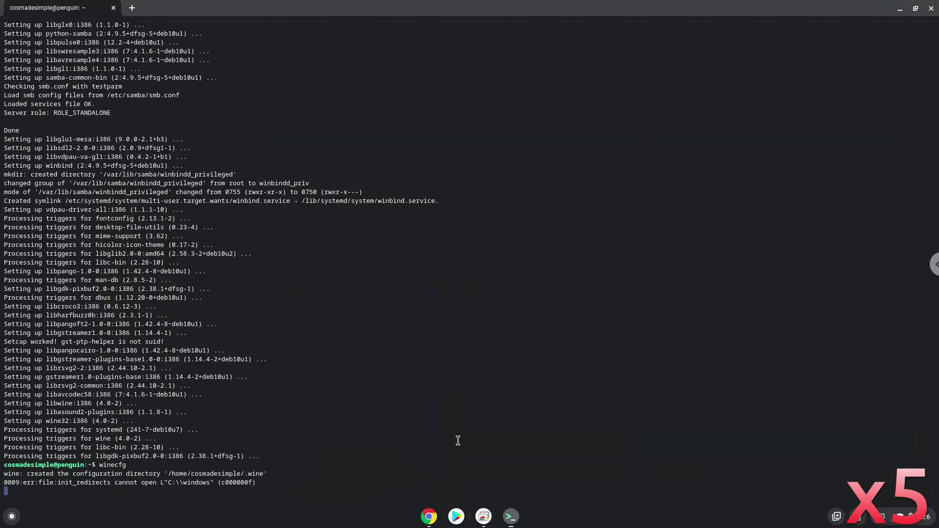
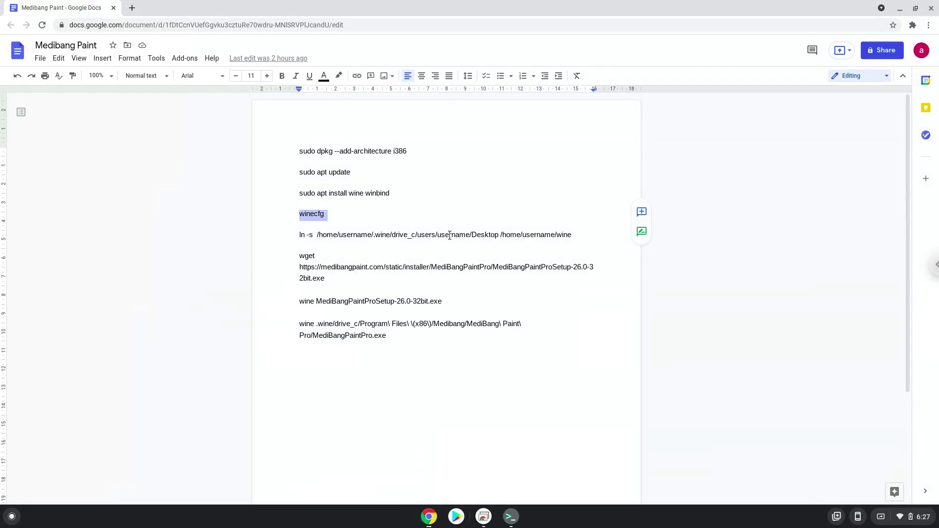
# Replace all three username placeholders in the document's ln -s command with cosmadesimple, pasted without formatting
pyautogui.doubleClick(449, 235)
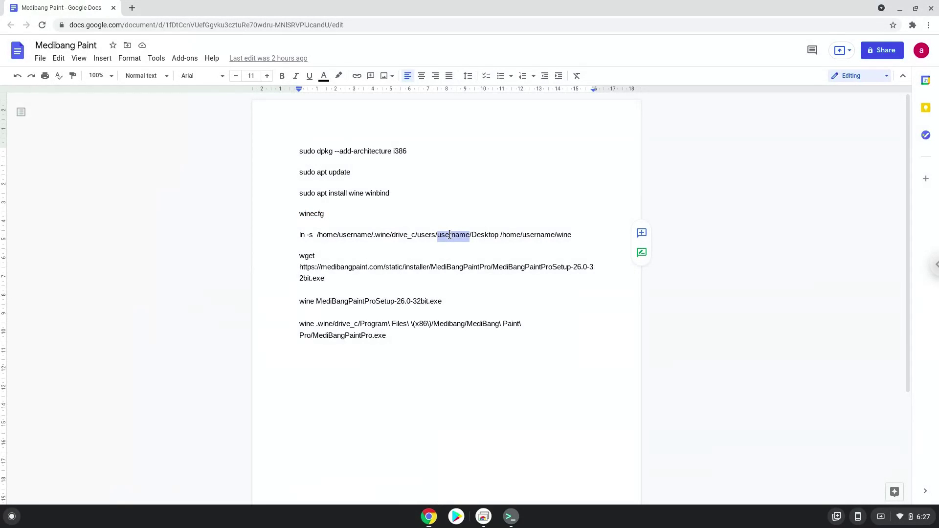
pyautogui.rightClick(449, 235)
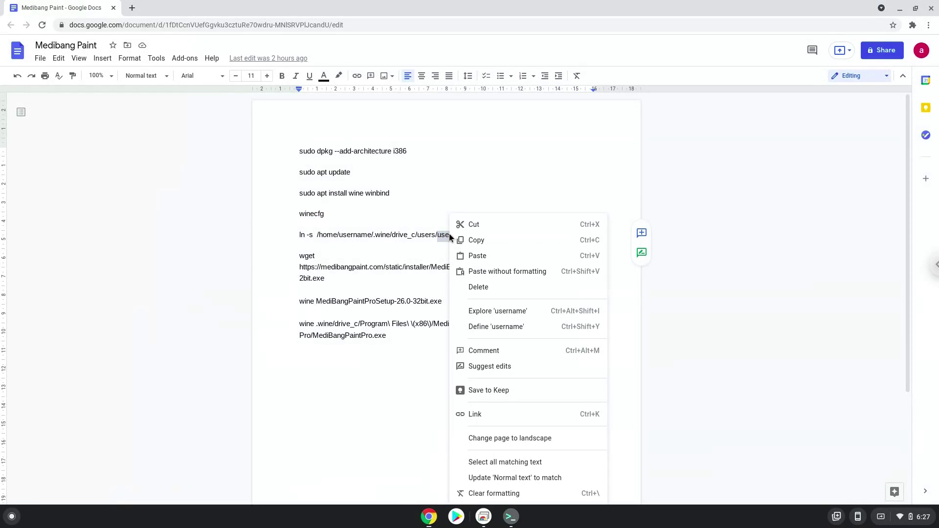
pyautogui.click(489, 272)
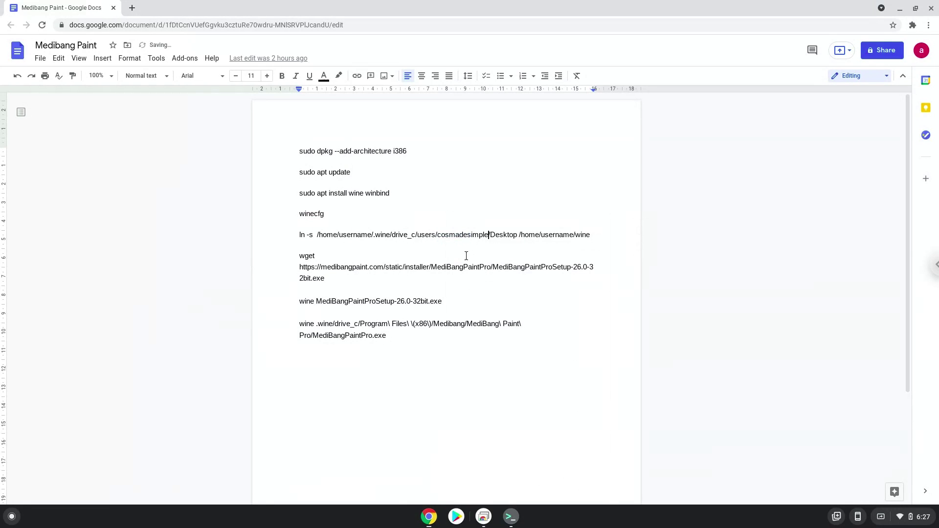
pyautogui.doubleClick(553, 235)
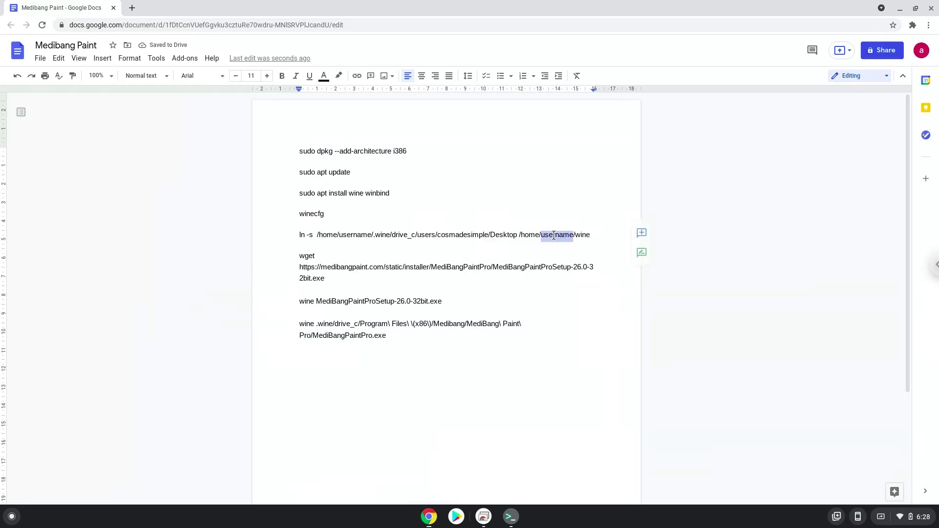
pyautogui.rightClick(553, 235)
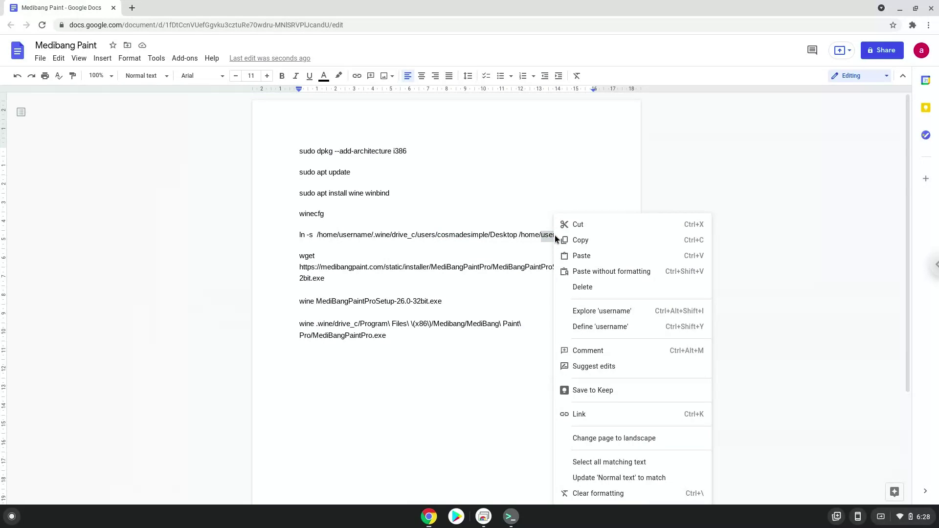
pyautogui.click(592, 272)
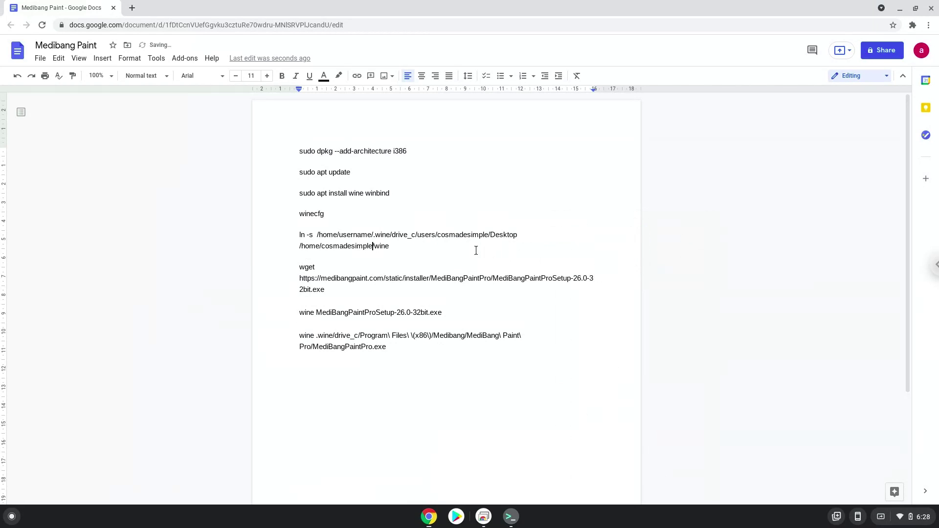
pyautogui.doubleClick(349, 234)
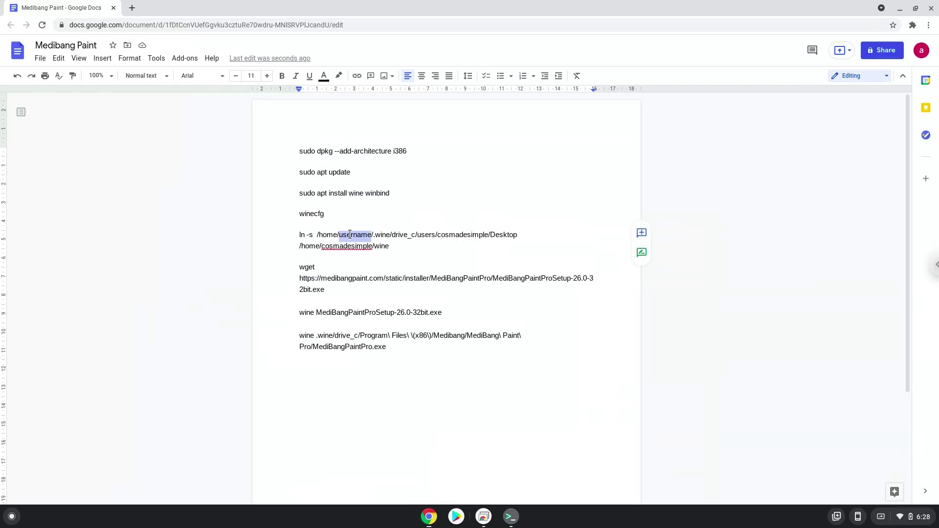
pyautogui.rightClick(350, 234)
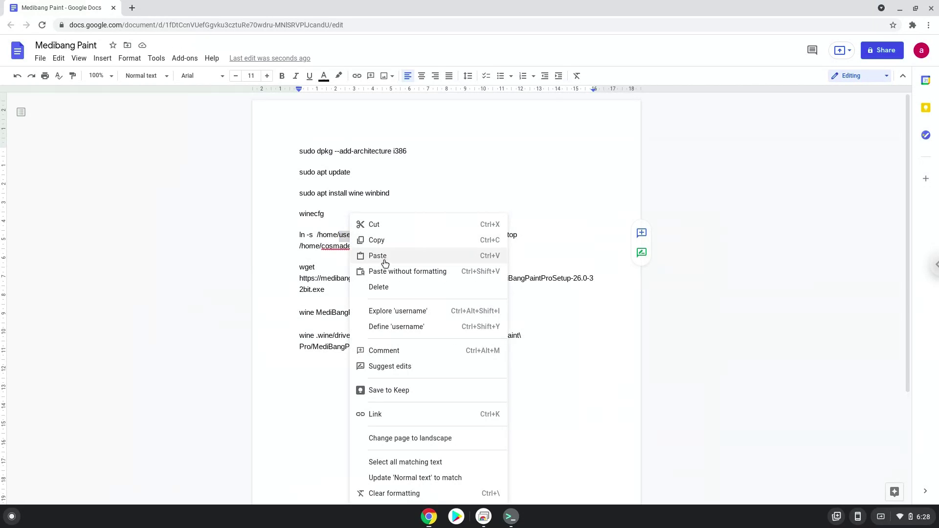
pyautogui.click(394, 271)
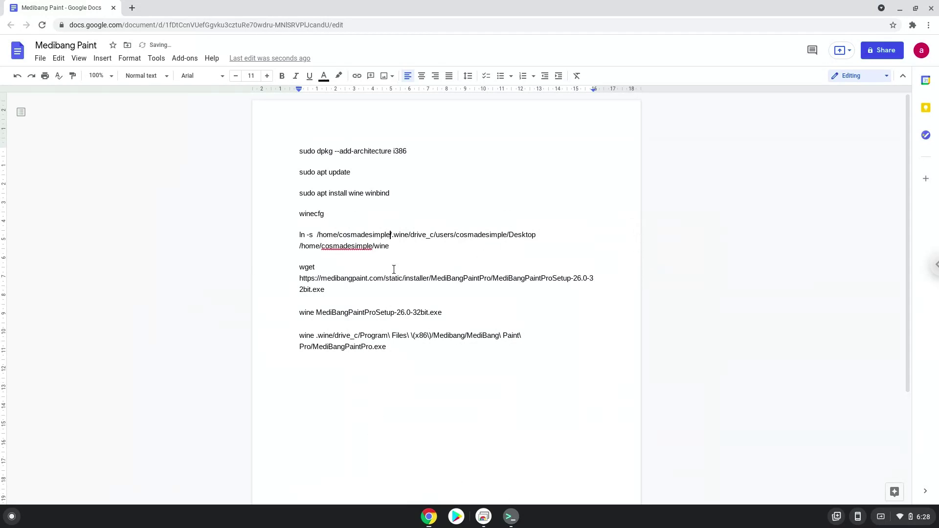
# Copy the edited ln -s command from the document and run it in the Terminal to link Wine's Desktop folder to /home/cosmadesimple/wine
pyautogui.tripleClick(356, 234)
pyautogui.rightClick(355, 234)
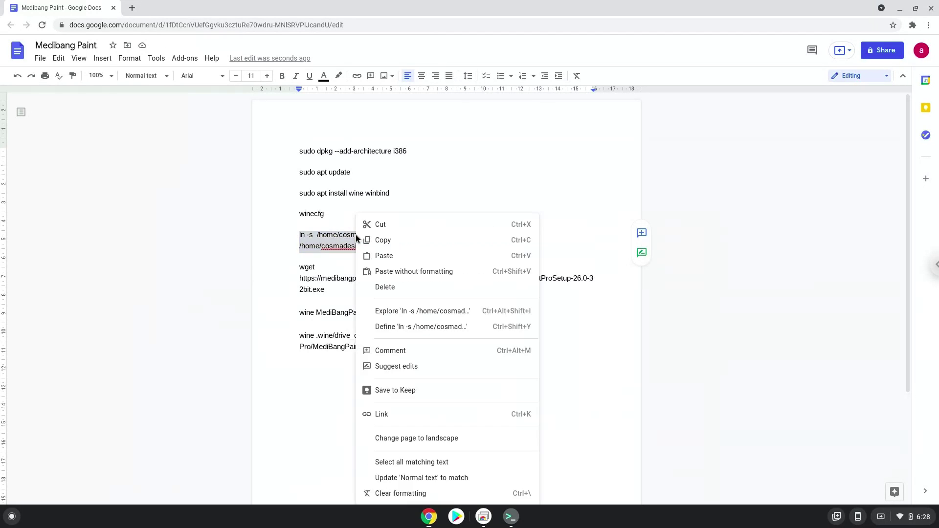
pyautogui.click(373, 241)
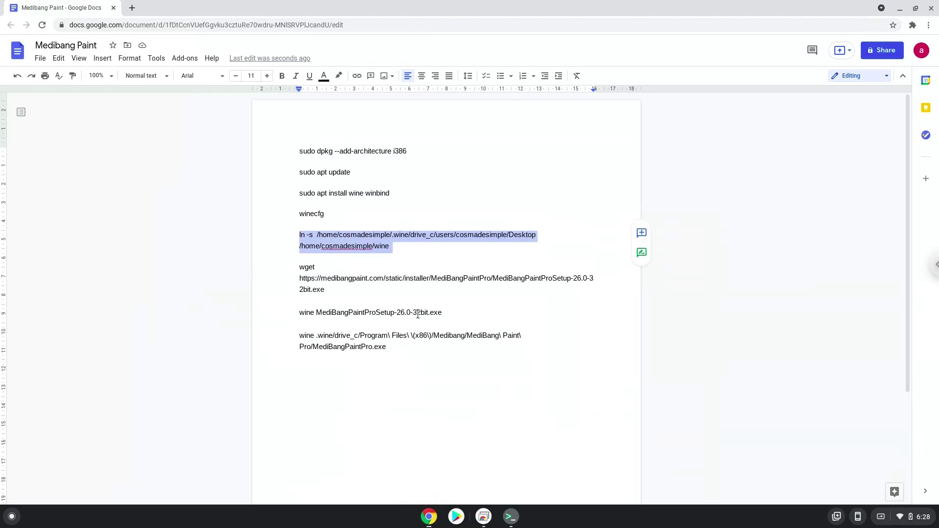
pyautogui.click(510, 516)
pyautogui.scroll(1, 481, 465)
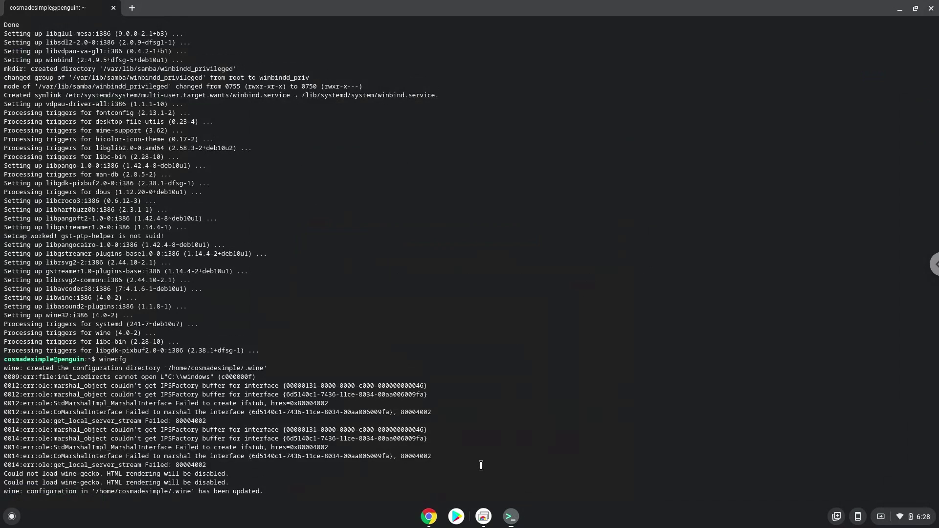
pyautogui.hotkey('ctrl', 'shift', 'v')
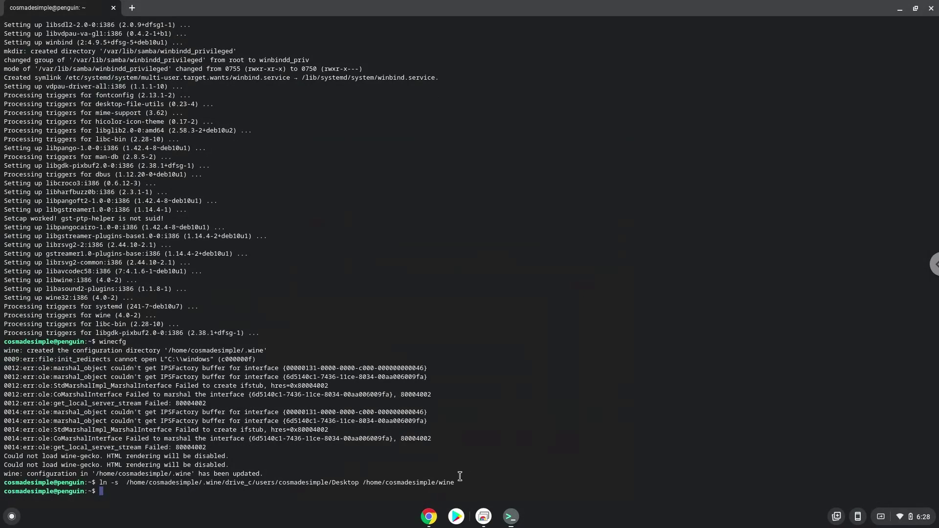
# Copy the wget command from the document and run it in the Terminal to download MediBangPaintProSetup-26.0-32bit.exe
pyautogui.click(429, 516)
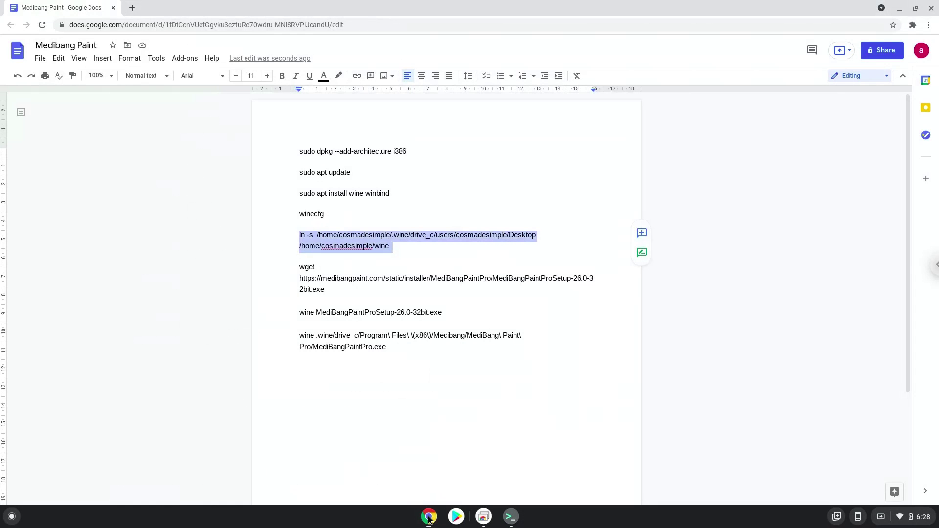
pyautogui.tripleClick(316, 277)
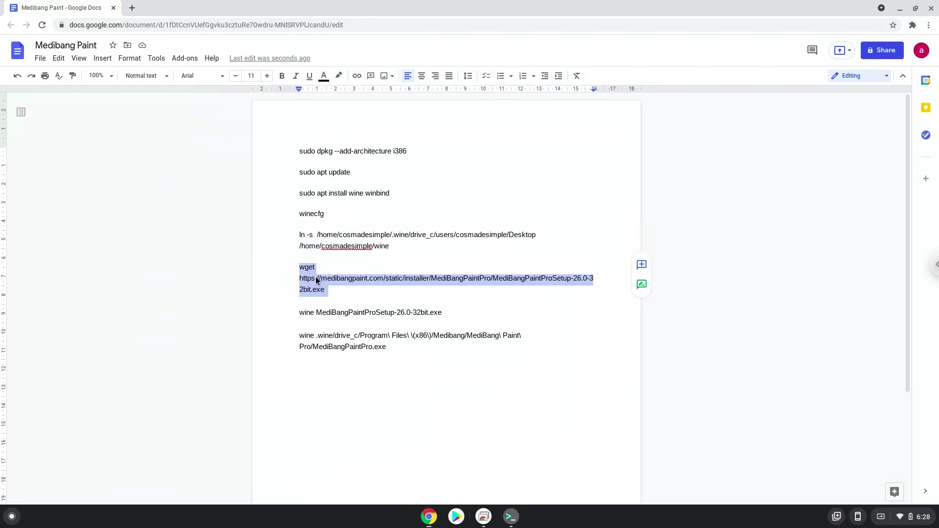
pyautogui.rightClick(316, 277)
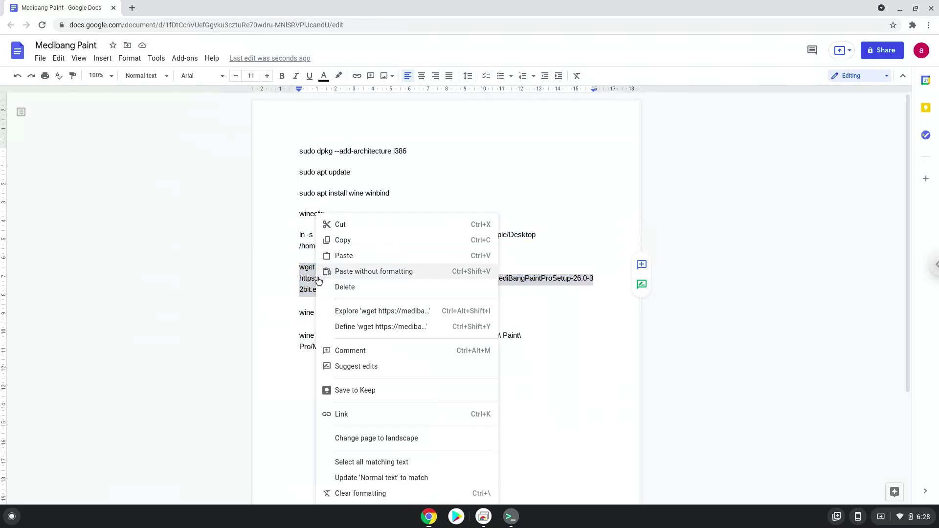
pyautogui.click(345, 242)
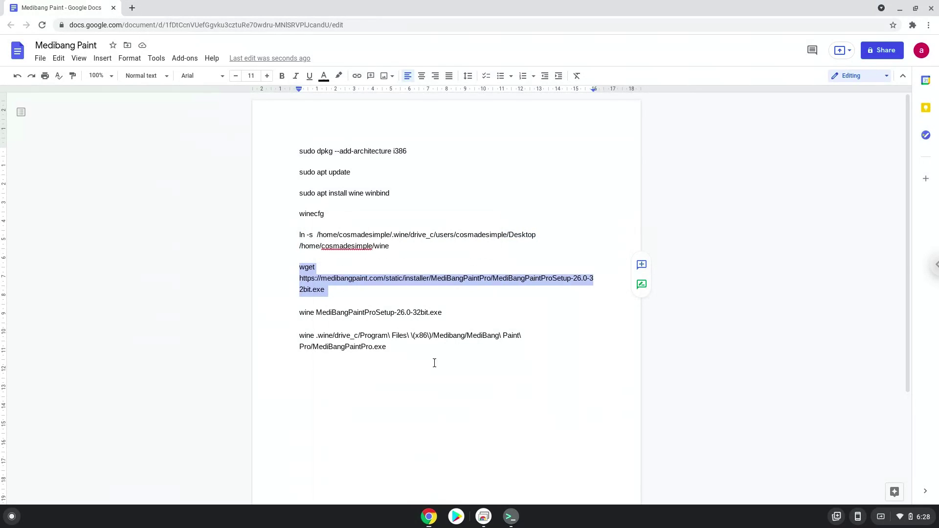
pyautogui.click(511, 516)
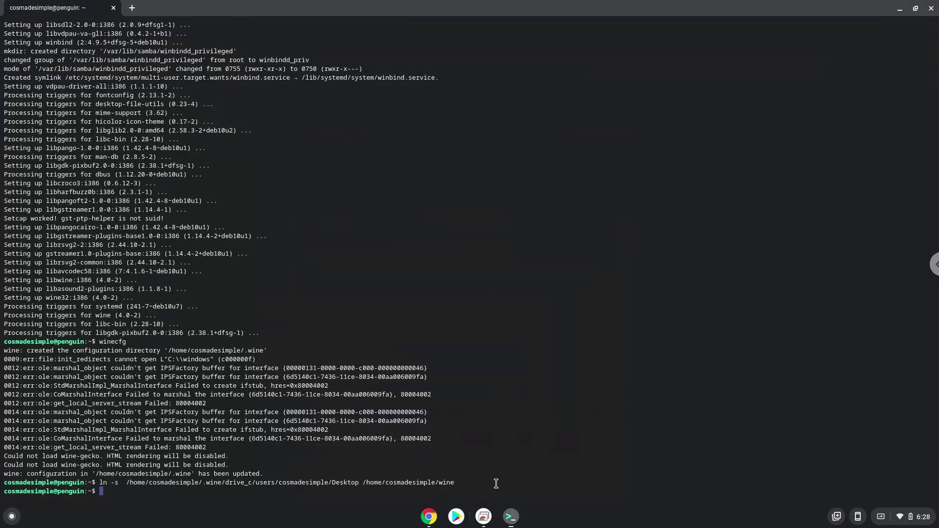
pyautogui.hotkey('ctrl', 'shift', 'v')
pyautogui.press('Return')
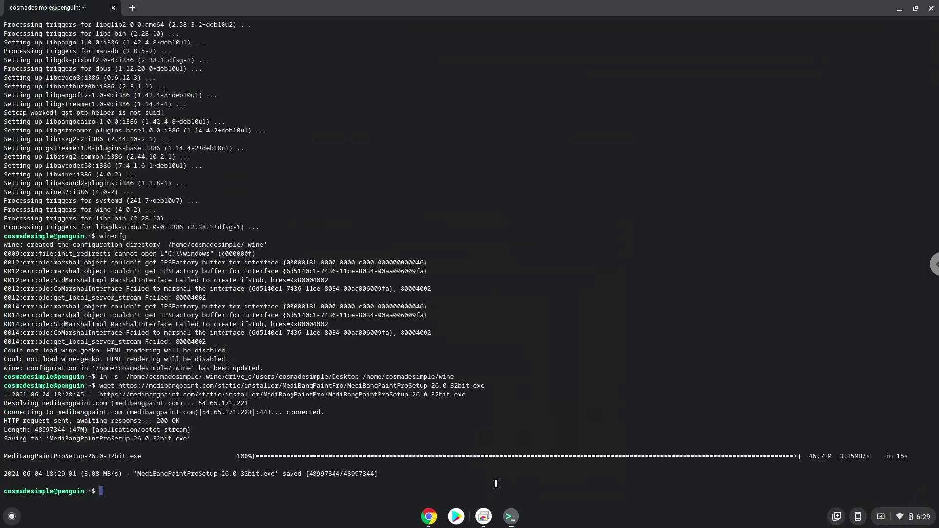
# Copy wine MediBangPaintProSetup-26.0-32bit.exe from the document and run it in the Terminal to start the installer
pyautogui.click(428, 518)
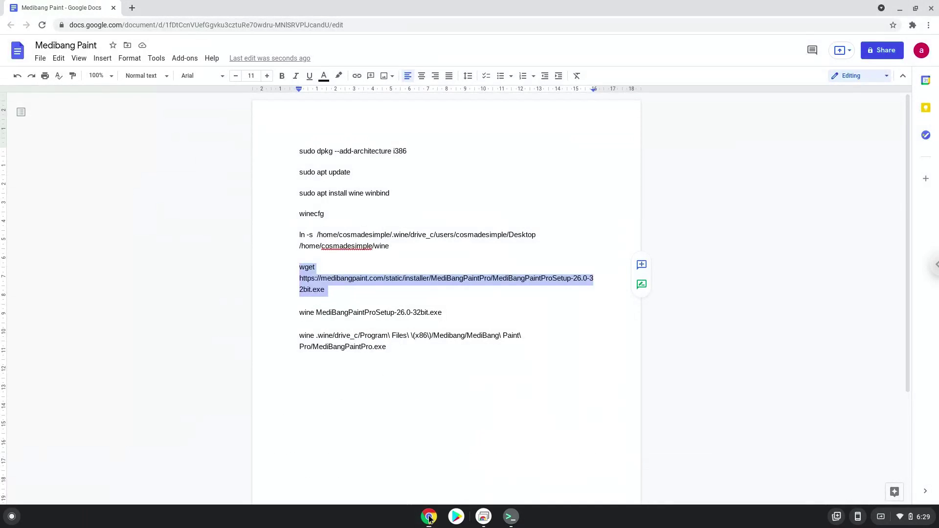
pyautogui.tripleClick(343, 312)
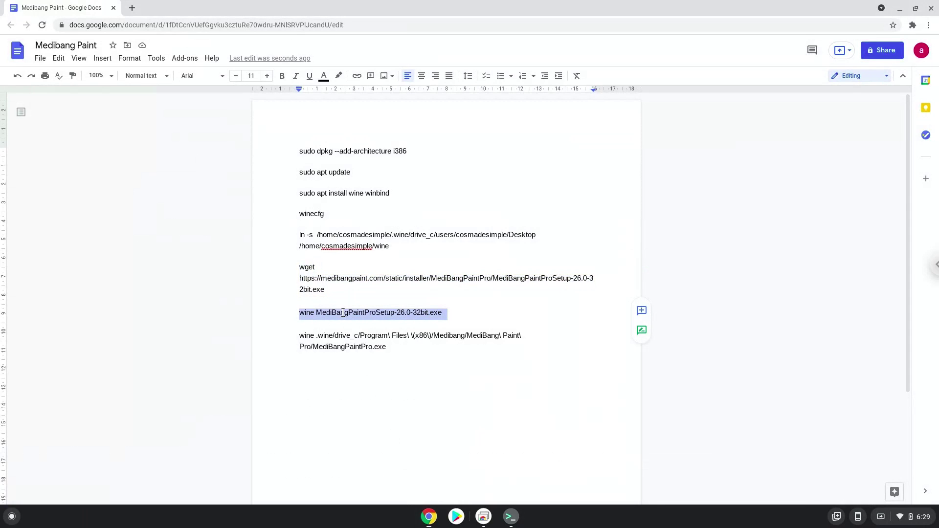
pyautogui.rightClick(343, 315)
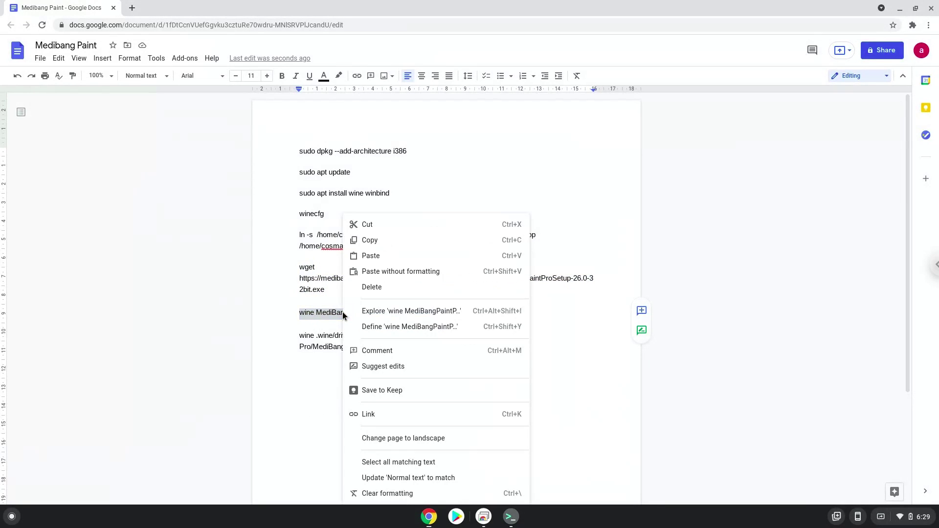
pyautogui.click(381, 245)
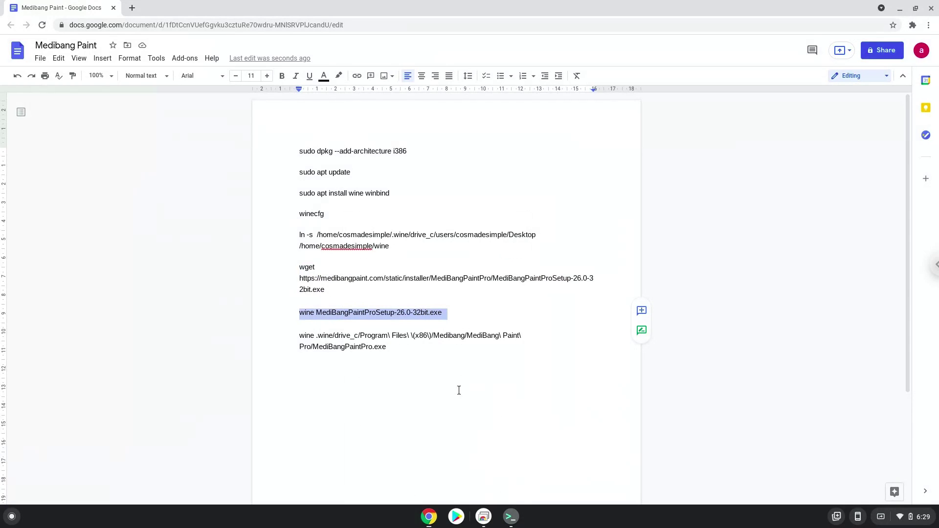
pyautogui.click(511, 517)
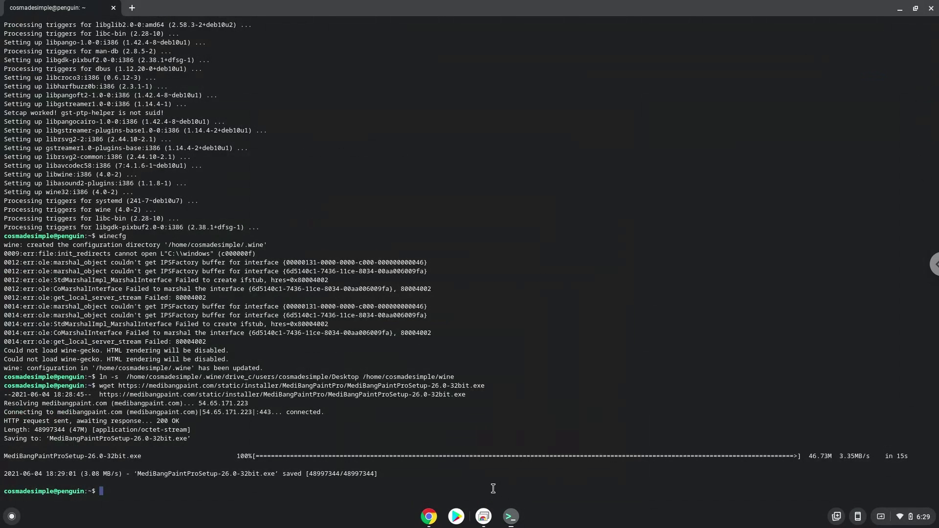
pyautogui.hotkey('ctrl', 'shift', 'v')
pyautogui.press('Return')
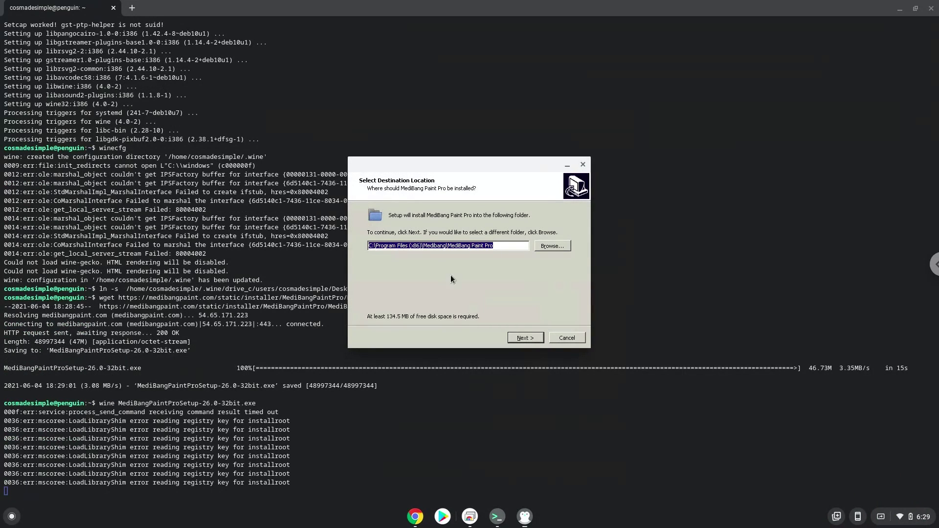
# Install MediBang Paint Pro with the default destination, Start Menu folder and desktop shortcut, and finish the wizard without opening the start page
pyautogui.click(528, 338)
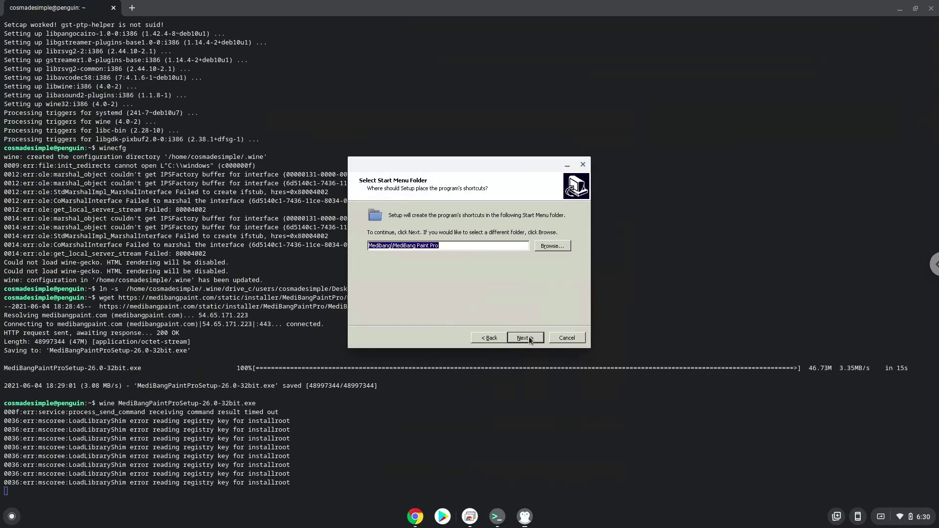
pyautogui.click(530, 339)
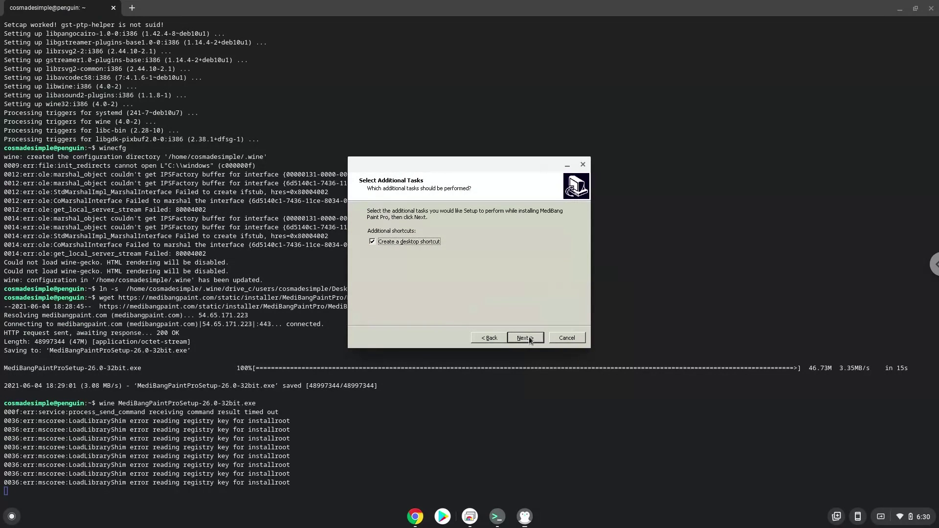
pyautogui.click(529, 339)
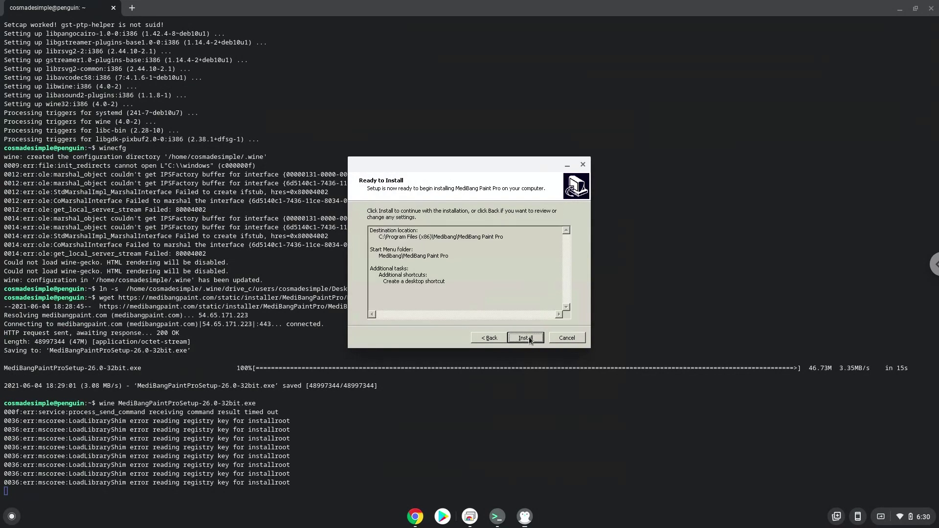
pyautogui.click(529, 339)
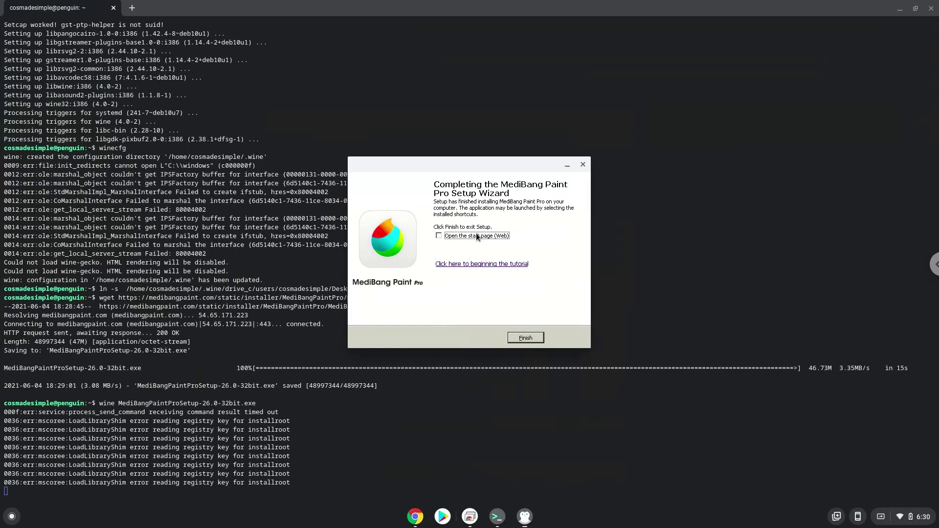
pyautogui.click(531, 338)
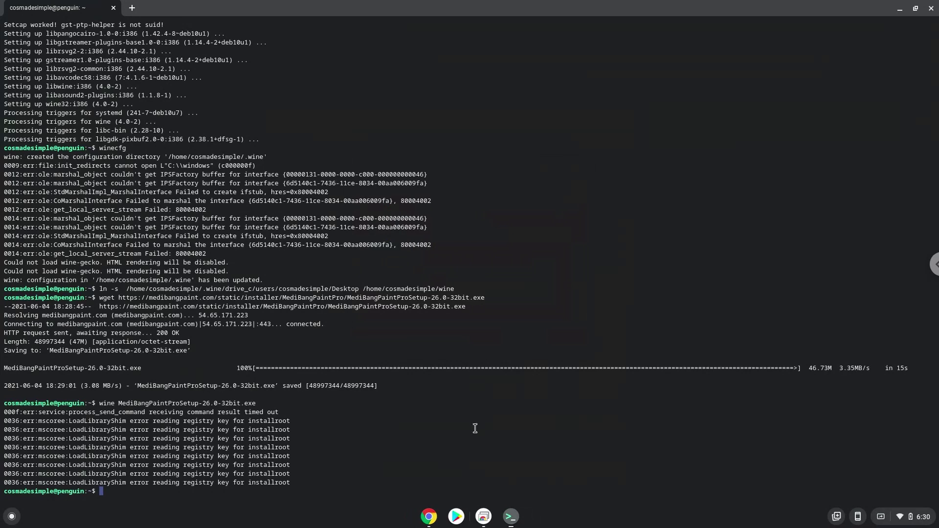
# Copy the final wine command for MediBangPaintPro.exe from the document, run it in the Terminal, and minimize the open windows
pyautogui.click(429, 516)
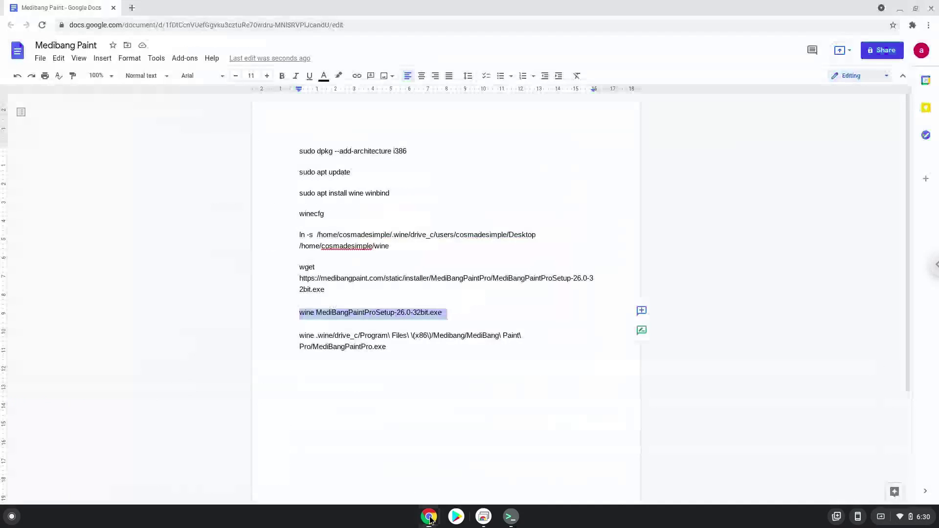
pyautogui.tripleClick(333, 335)
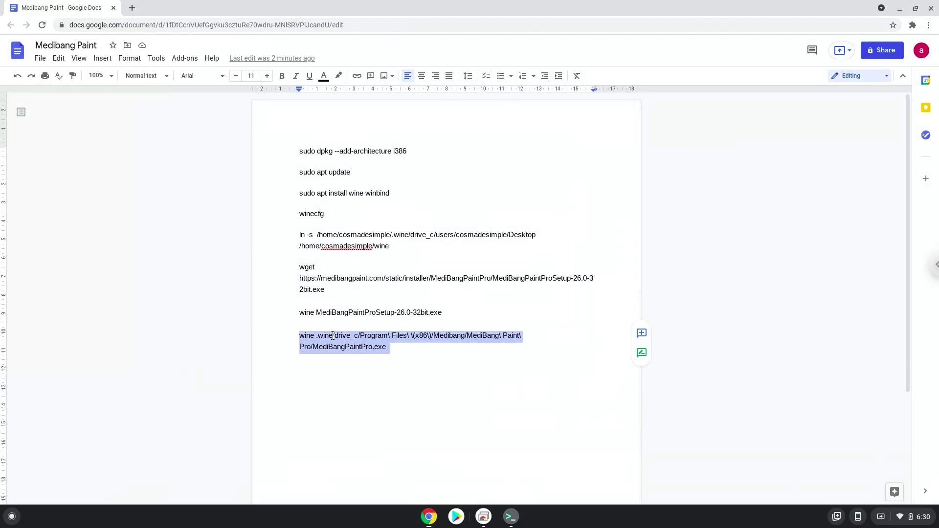
pyautogui.rightClick(333, 335)
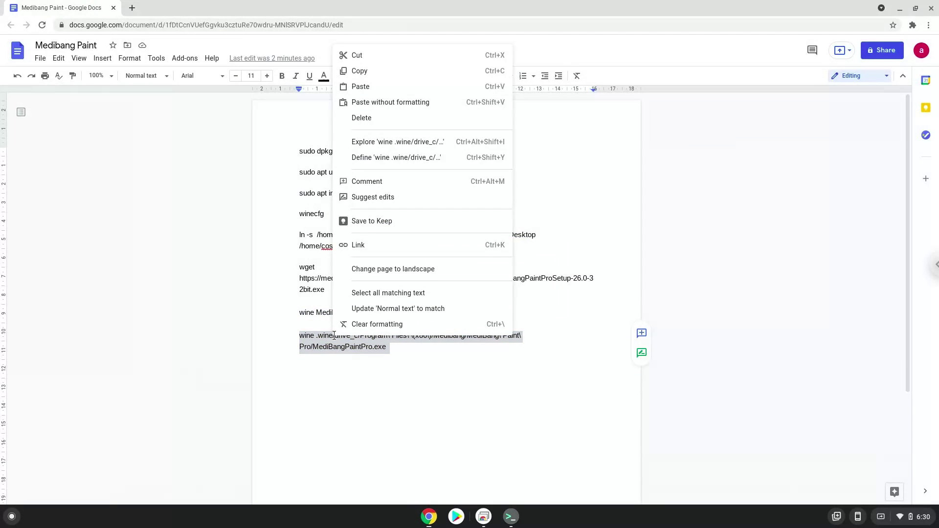
pyautogui.click(387, 74)
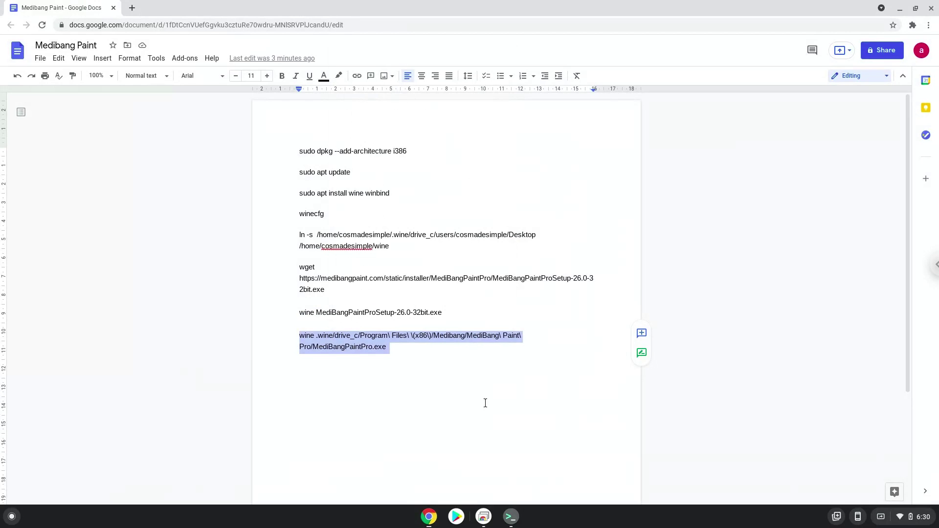
pyautogui.click(511, 516)
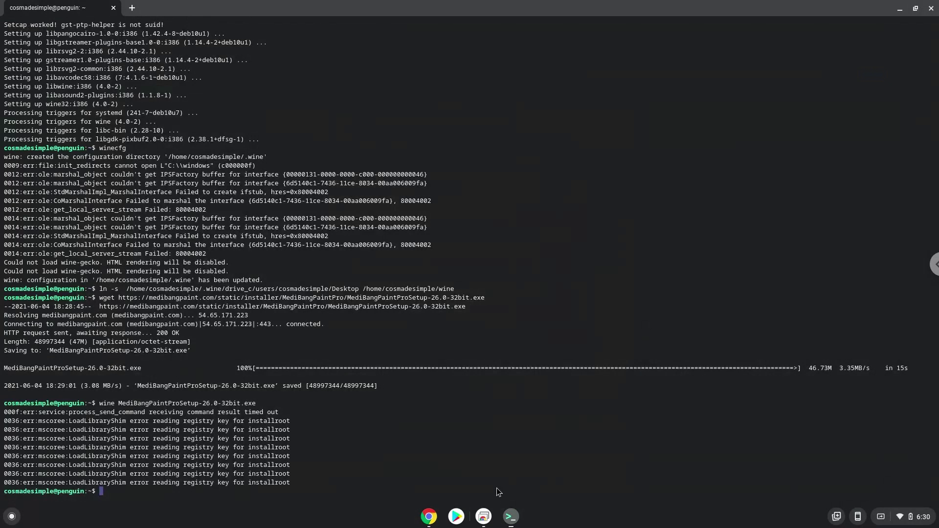
pyautogui.hotkey('ctrl', 'shift', 'v')
pyautogui.press('Return')
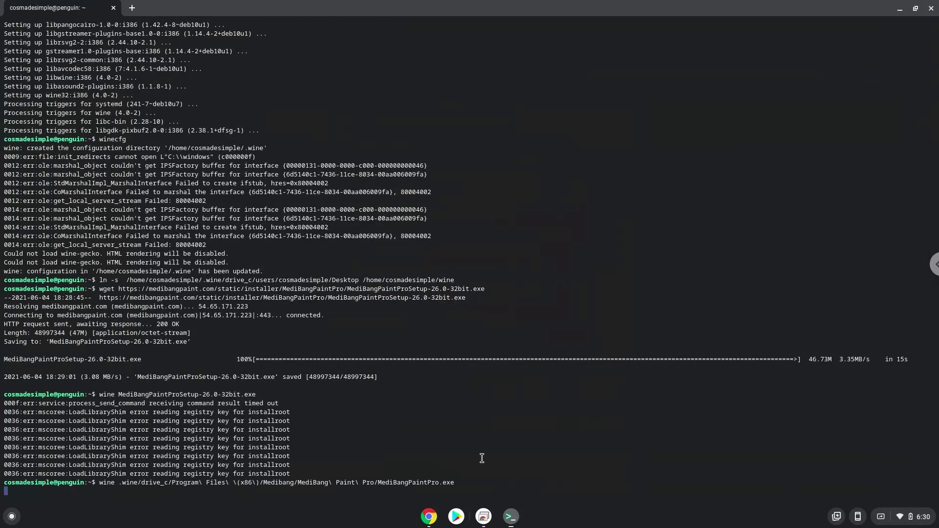
pyautogui.click(901, 8)
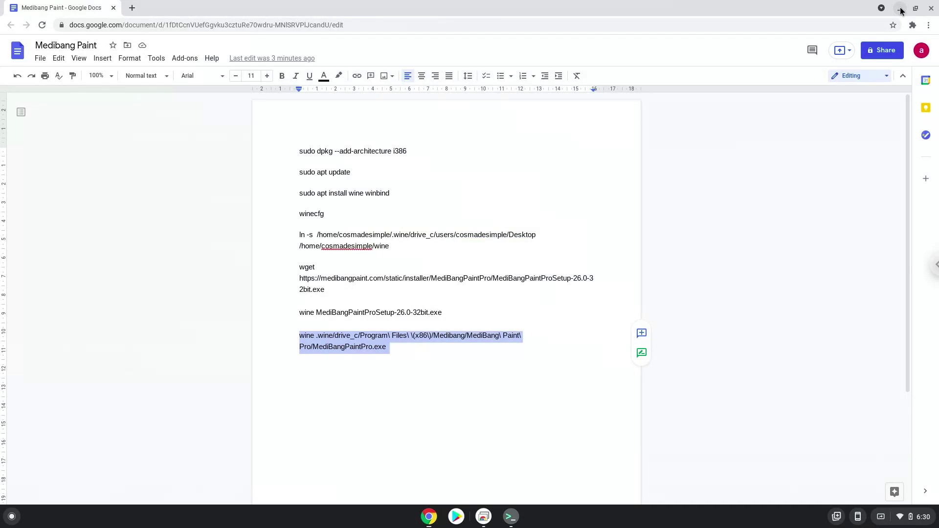
pyautogui.click(901, 9)
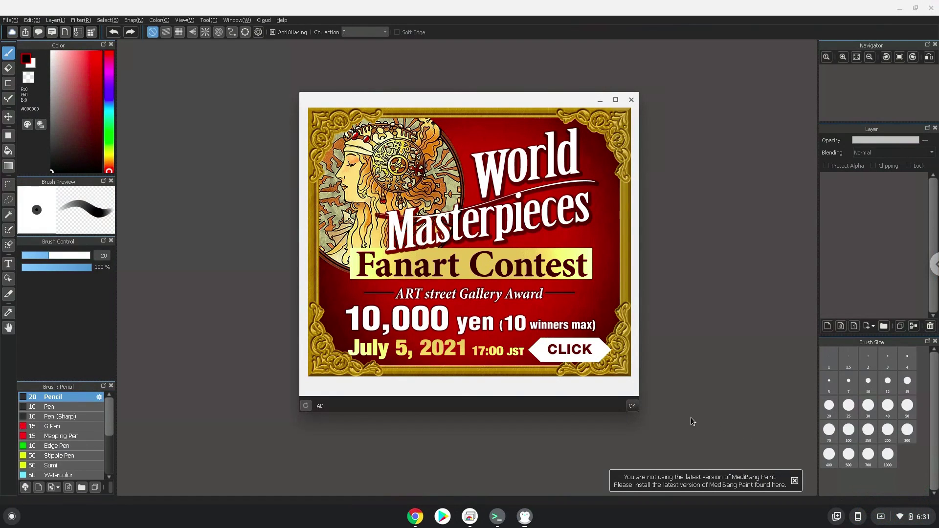
# Dismiss the startup advertisement and create a new standard illustration of 1600 × 1200 pixels at 350 dpi with a transparent background
pyautogui.click(632, 405)
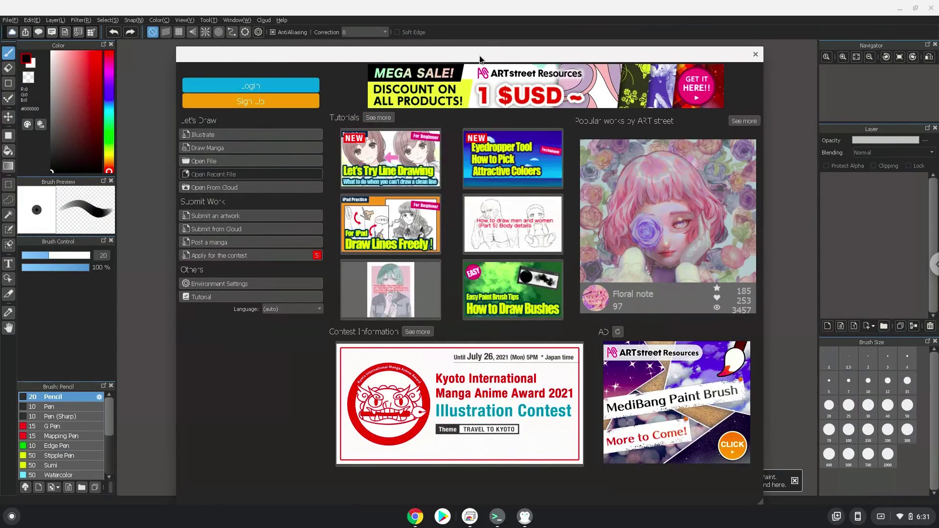
pyautogui.click(277, 136)
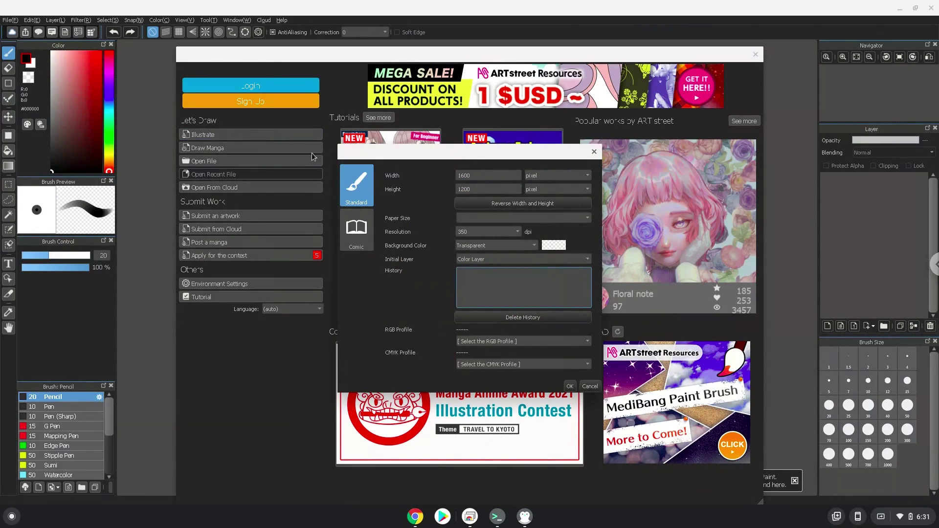
pyautogui.click(572, 388)
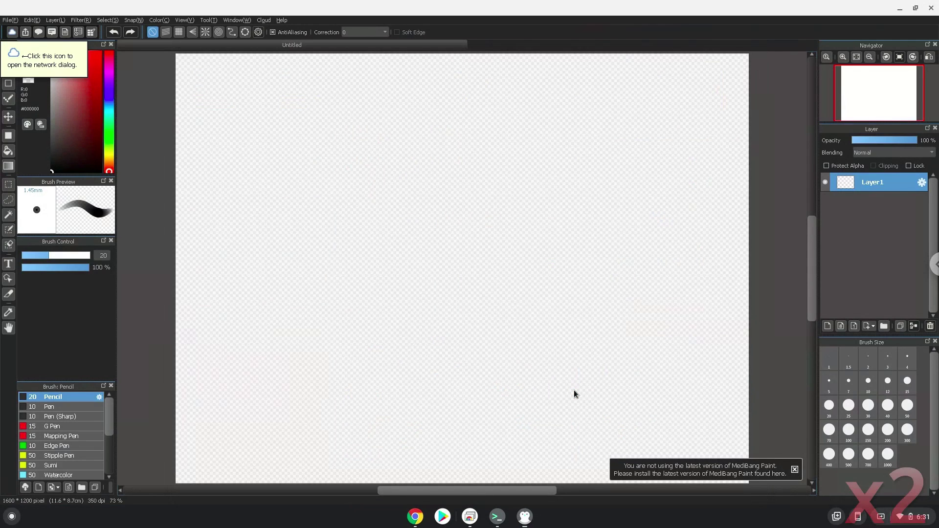
# Fill the whole canvas with green #3EA489 using the Bucket tool
pyautogui.click(9, 151)
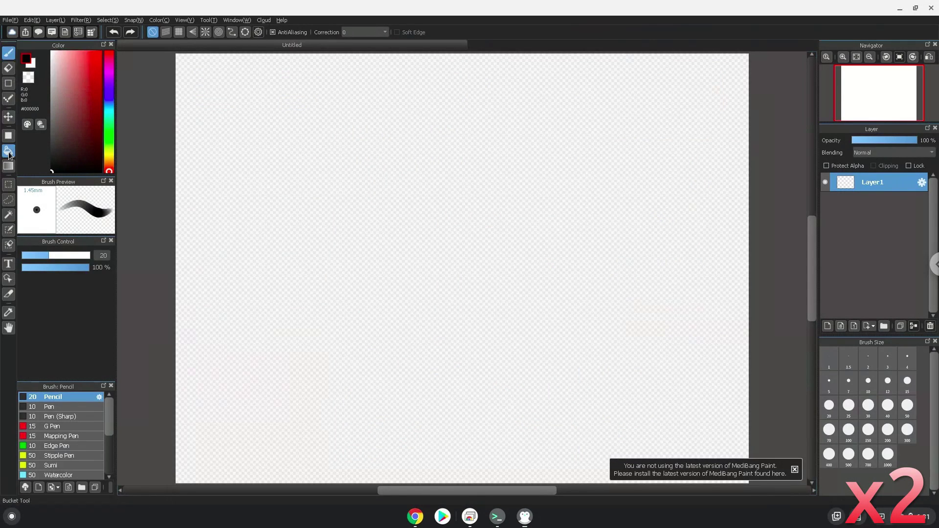
pyautogui.click(108, 117)
pyautogui.click(82, 94)
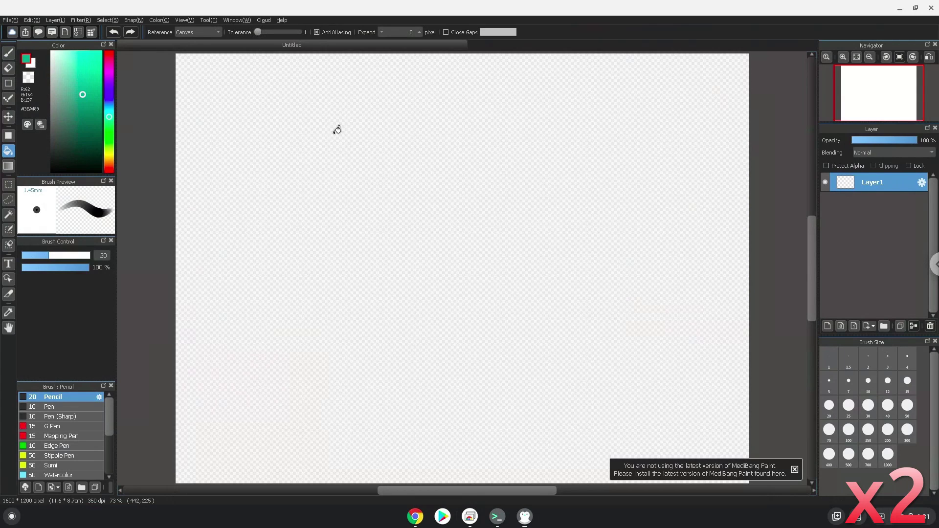
pyautogui.click(335, 127)
# Draw a purple #553EA4 diagonal line from the canvas's upper left to just past its centre with the Shape Brush tool
pyautogui.click(9, 83)
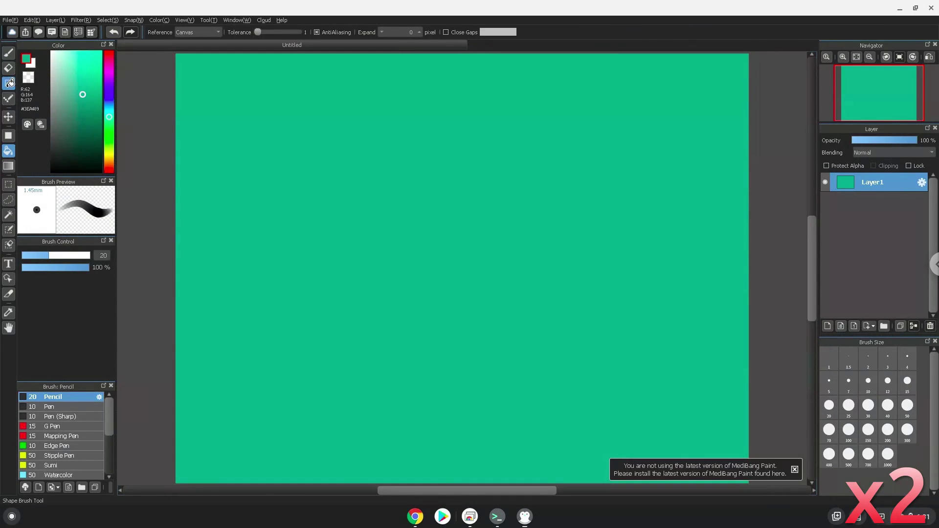
pyautogui.click(109, 87)
pyautogui.moveTo(196, 107); pyautogui.dragTo(525, 294)
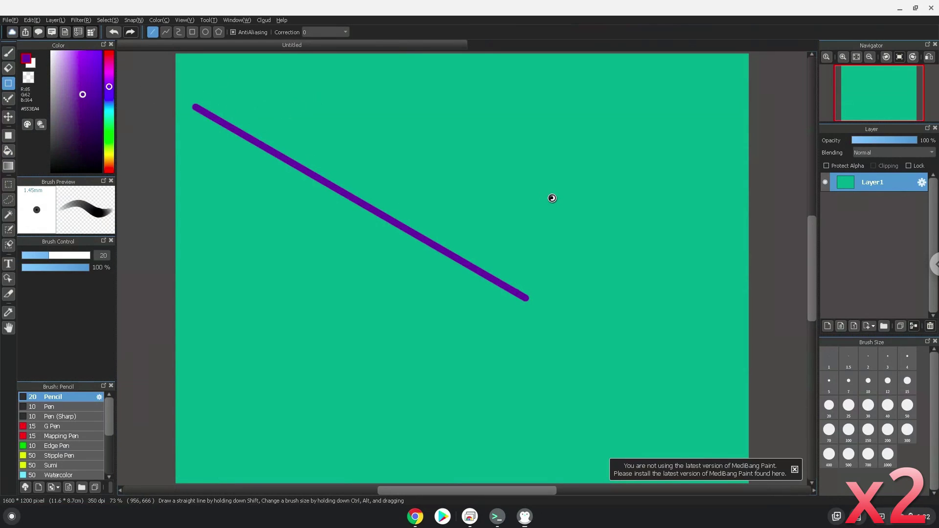
pyautogui.scroll(-1, 551, 198)
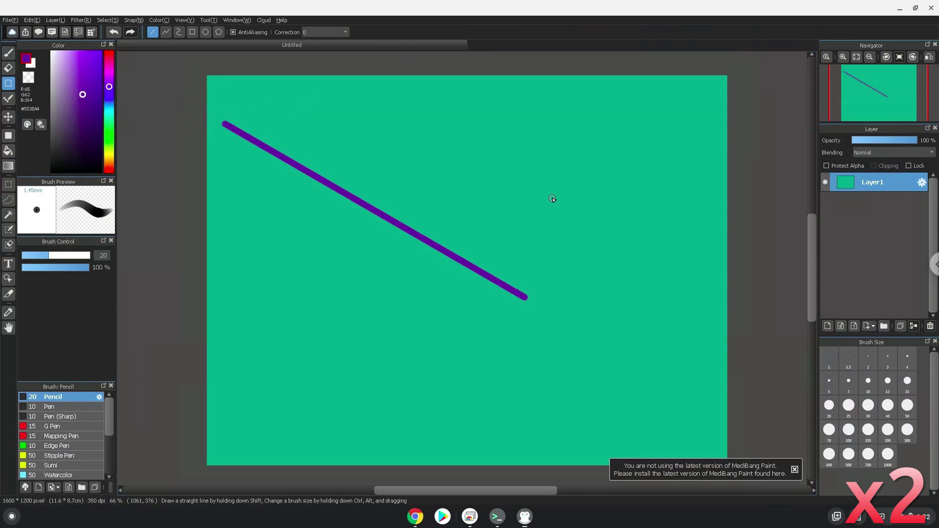
# Save the drawing as test.mdp in the Desktop folder and close MediBang Paint Pro
pyautogui.click(11, 20)
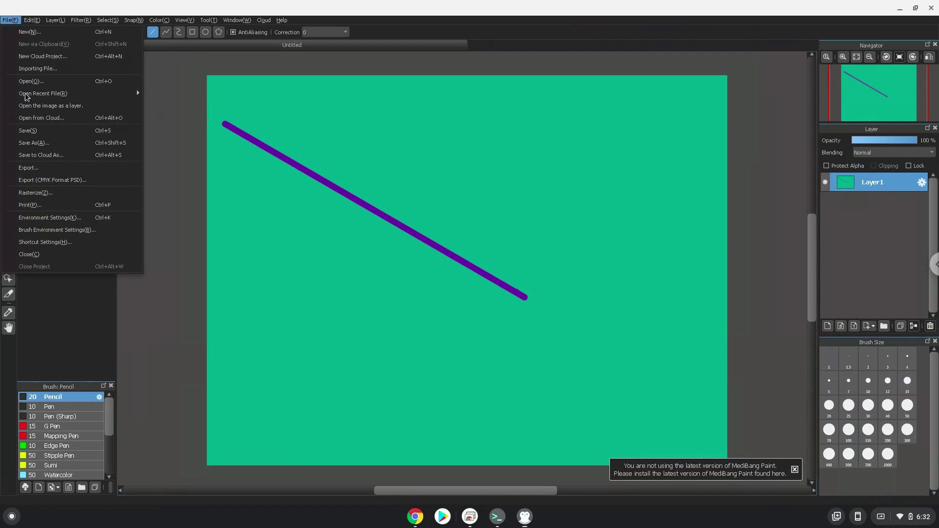
pyautogui.click(41, 145)
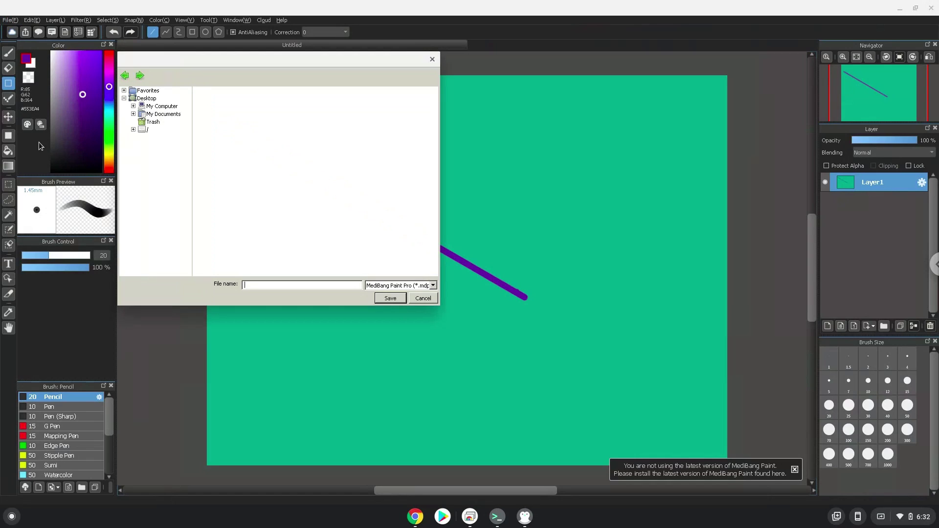
pyautogui.click(144, 99)
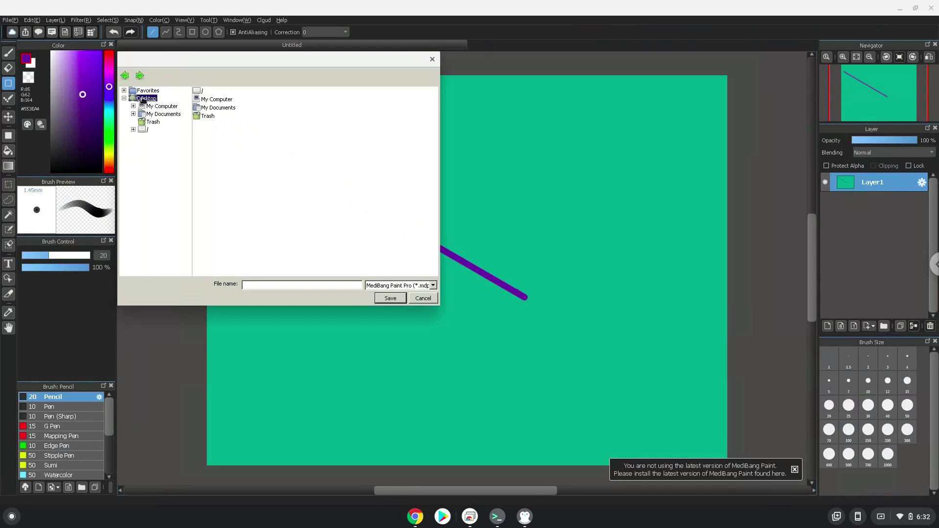
pyautogui.click(284, 282)
pyautogui.click(390, 298)
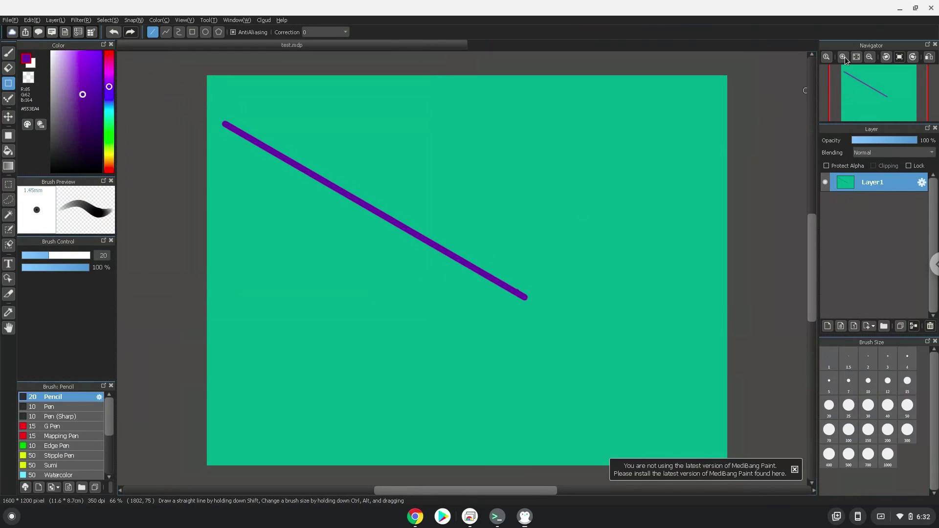
pyautogui.click(932, 8)
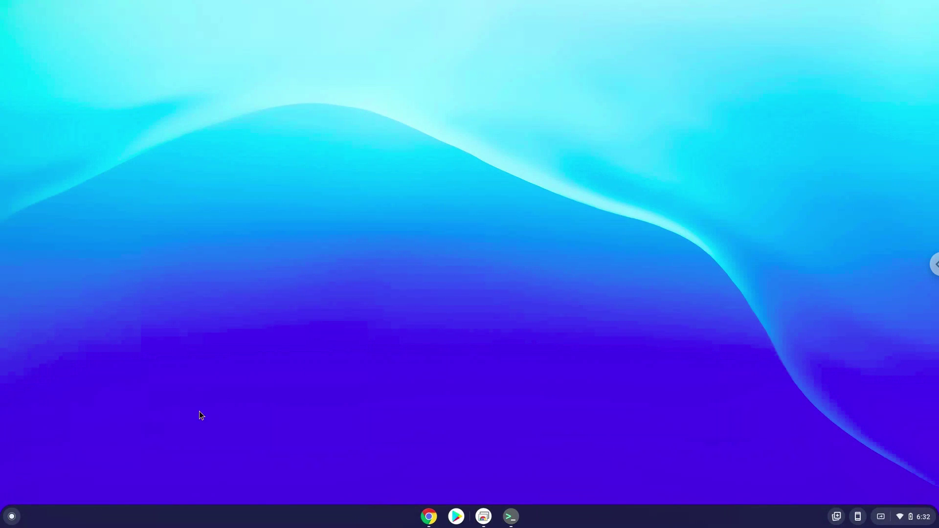
# Open the wine folder under Linux files in the Files app to check for the saved drawing
pyautogui.click(12, 517)
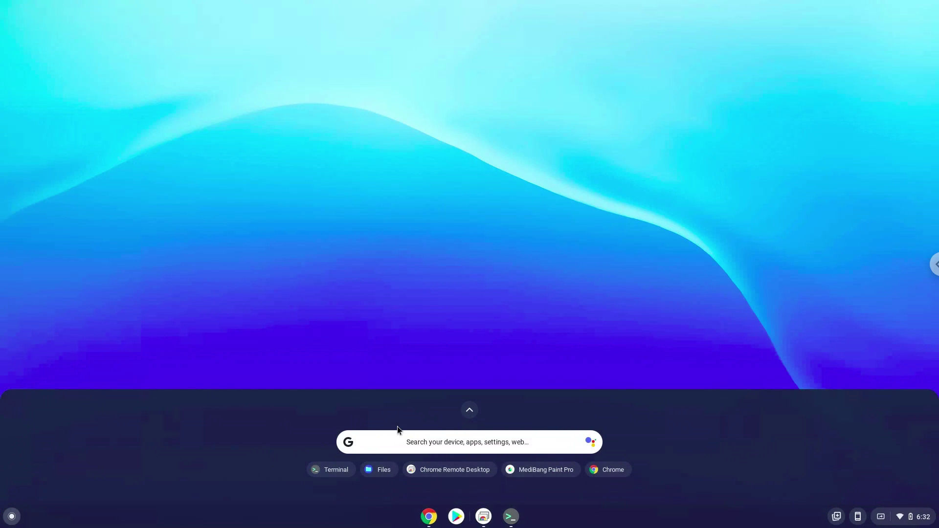
pyautogui.click(469, 412)
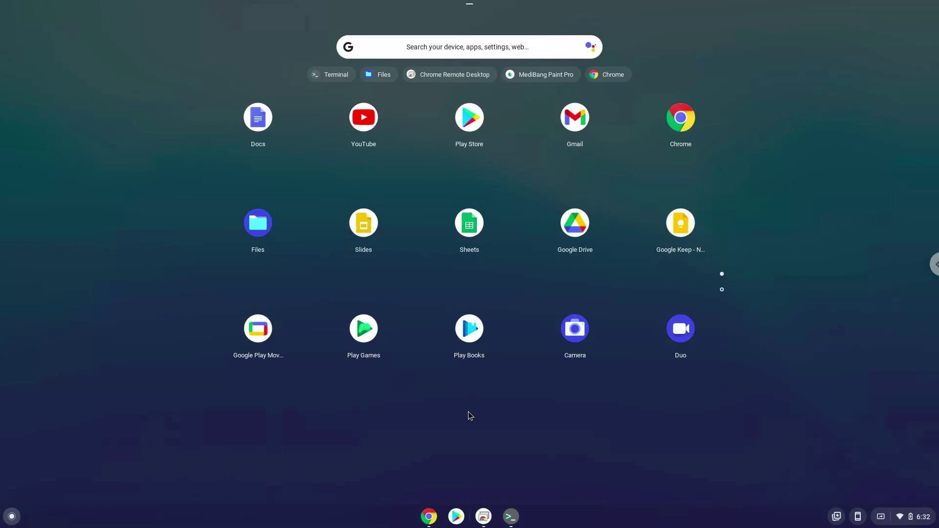
pyautogui.click(253, 224)
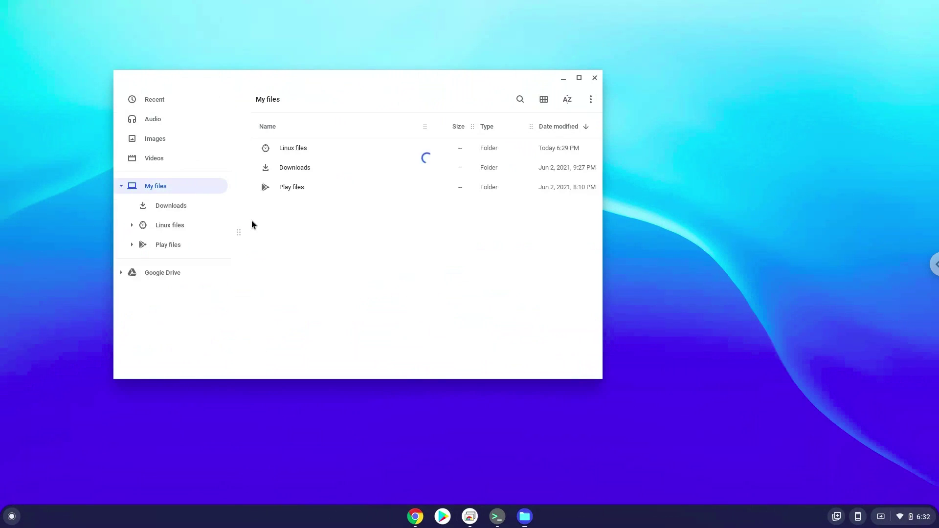
pyautogui.click(181, 231)
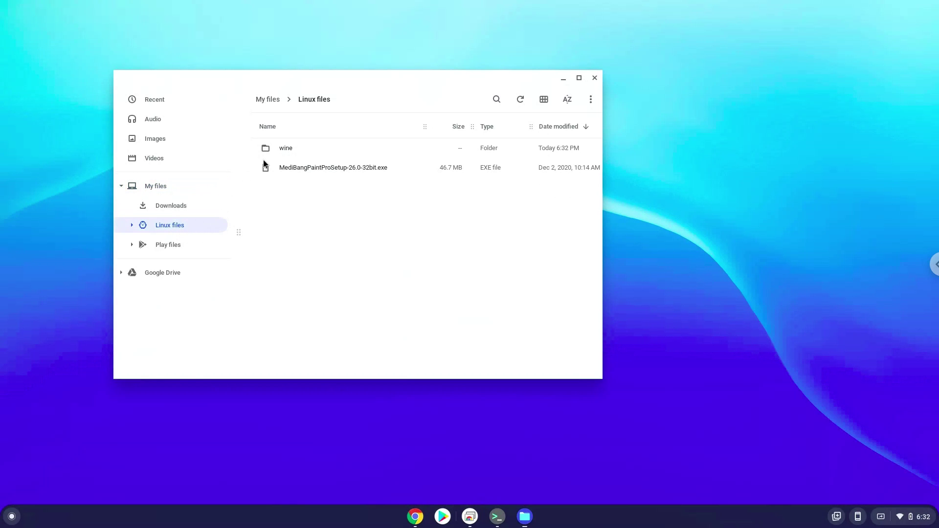
pyautogui.doubleClick(278, 147)
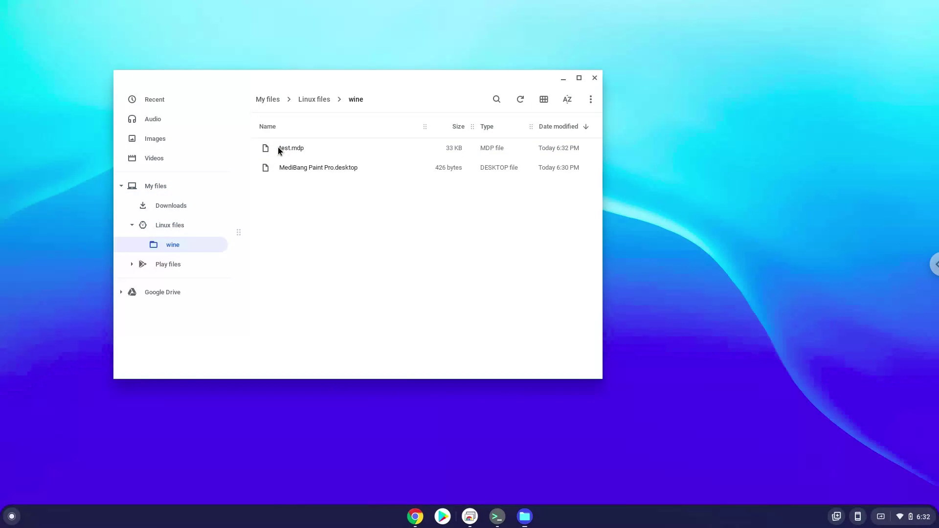